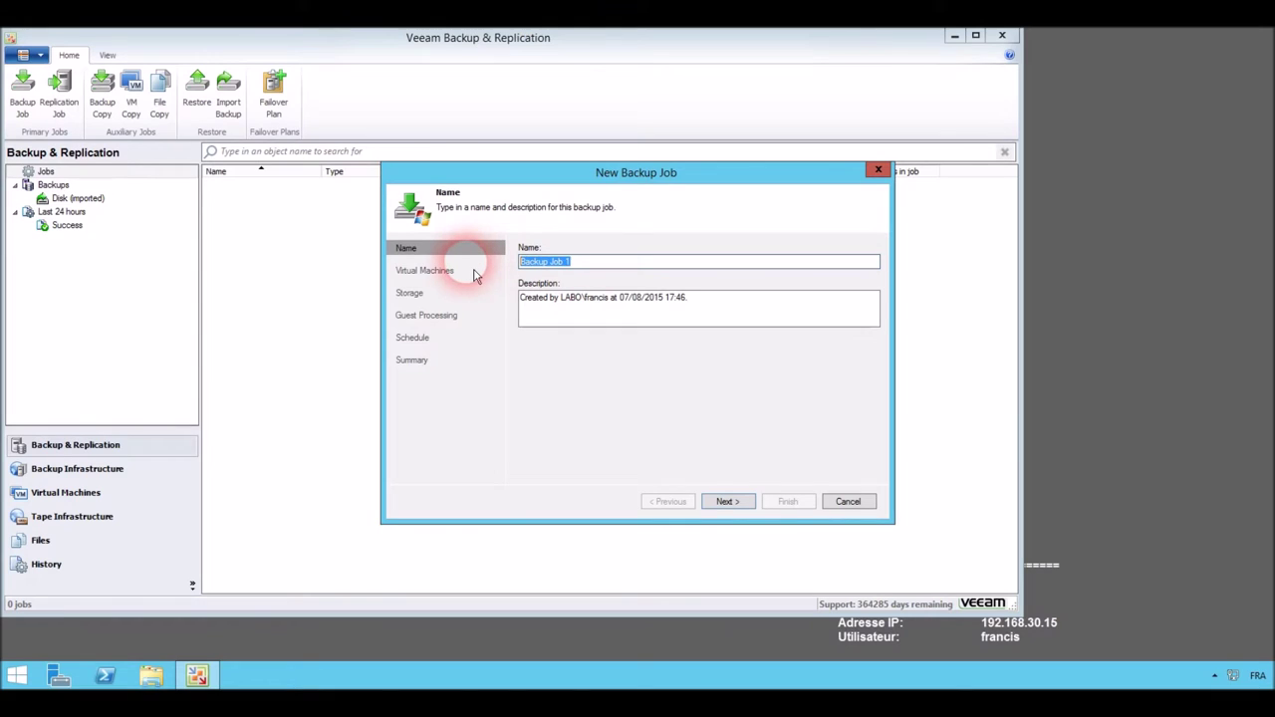
Name the new backup job Exchange 2013 and add the Exchange virtual machine from host hpv02.
text(Exchange 2013)
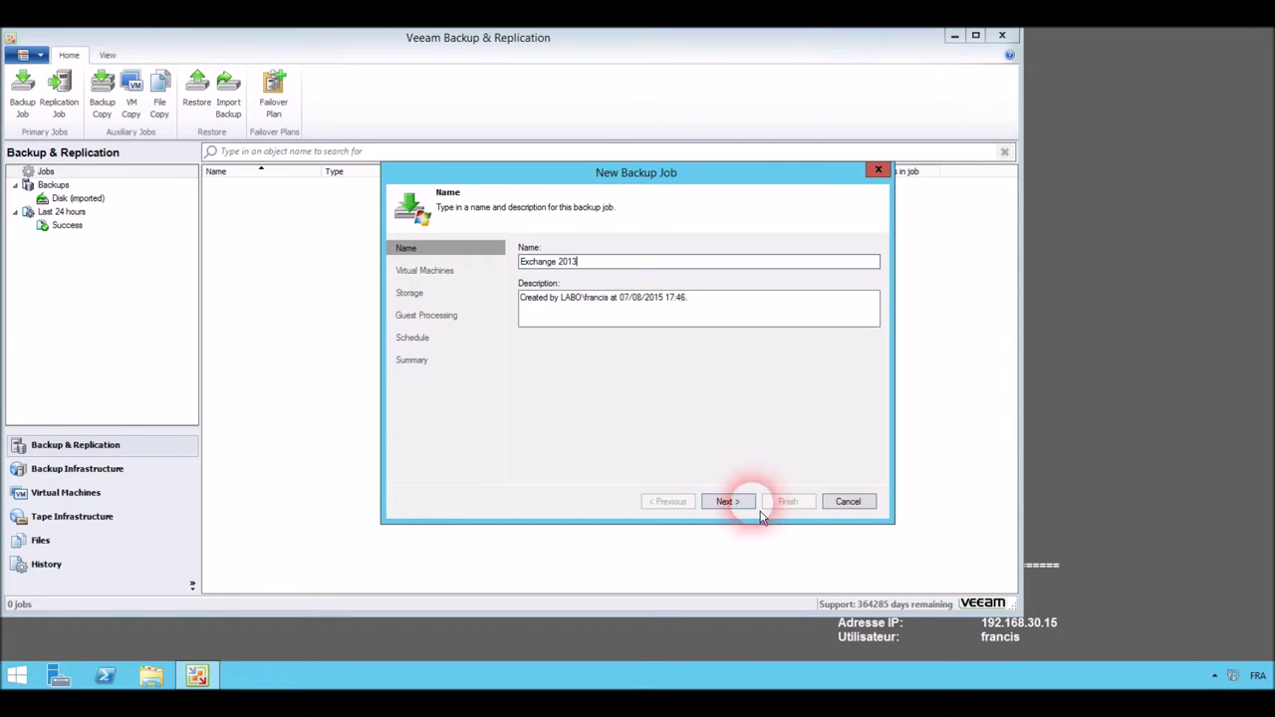
click(726, 501)
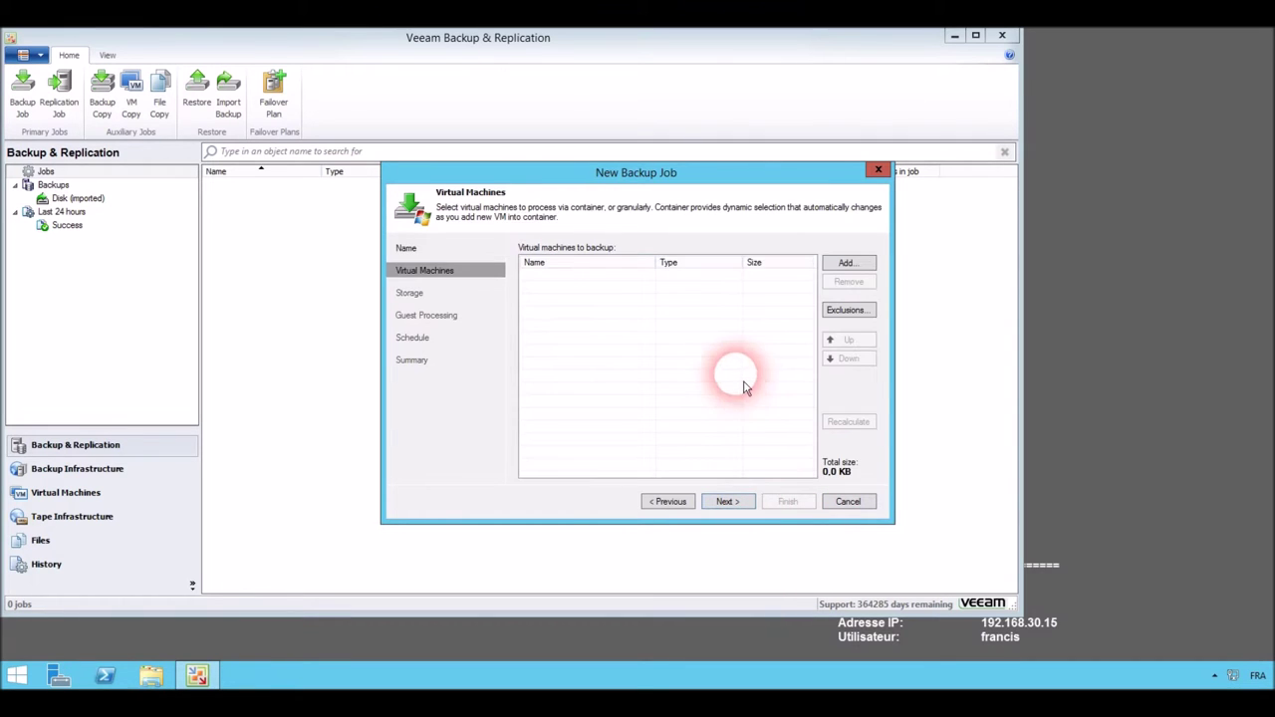
click(846, 263)
click(522, 243)
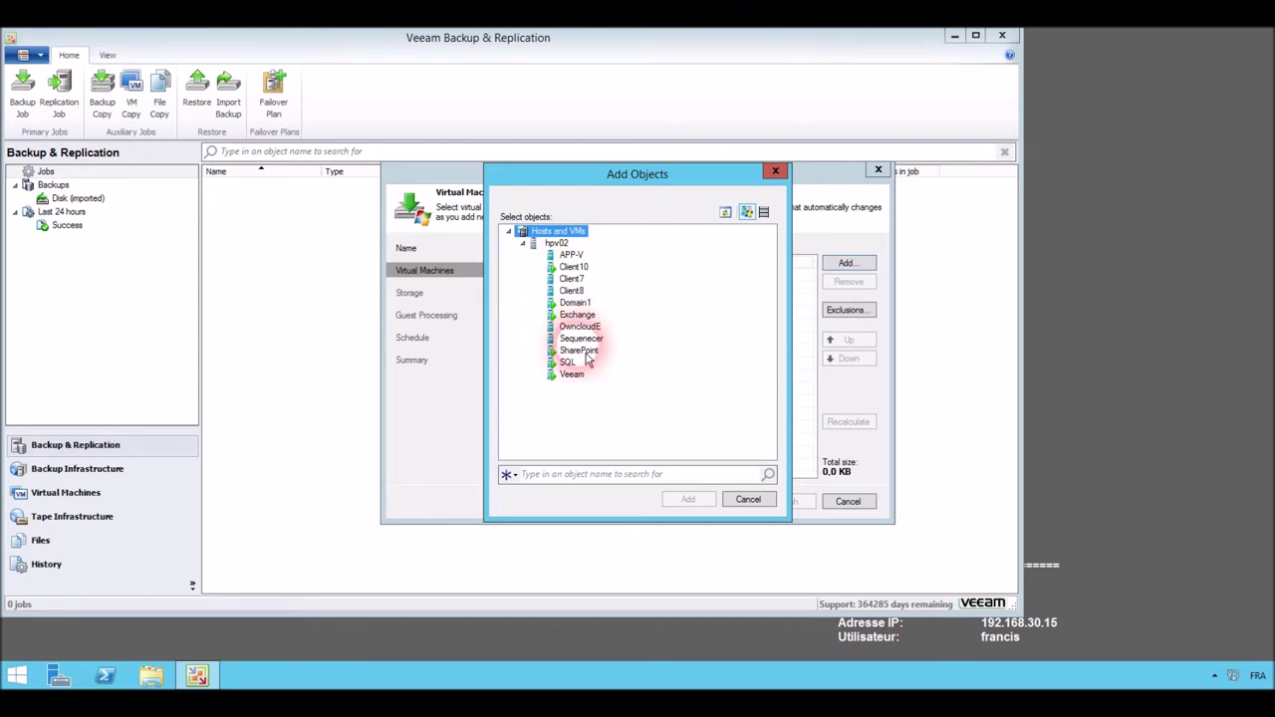
click(578, 315)
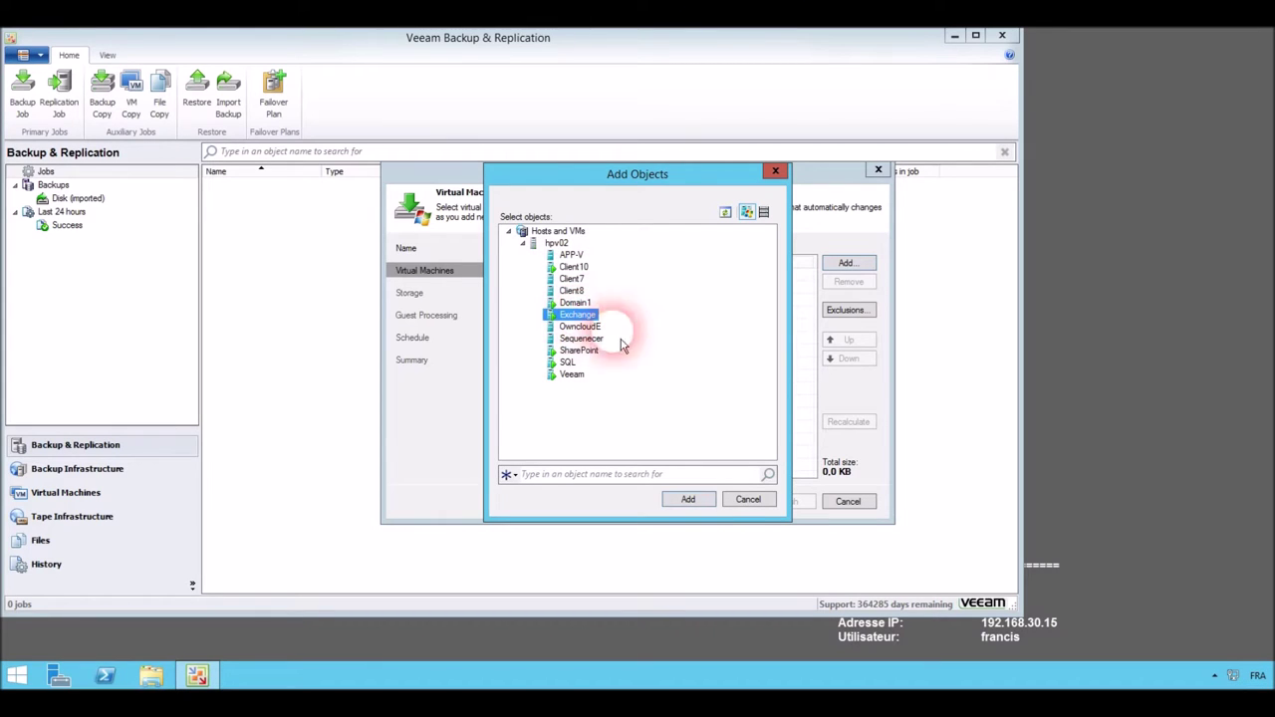
click(699, 508)
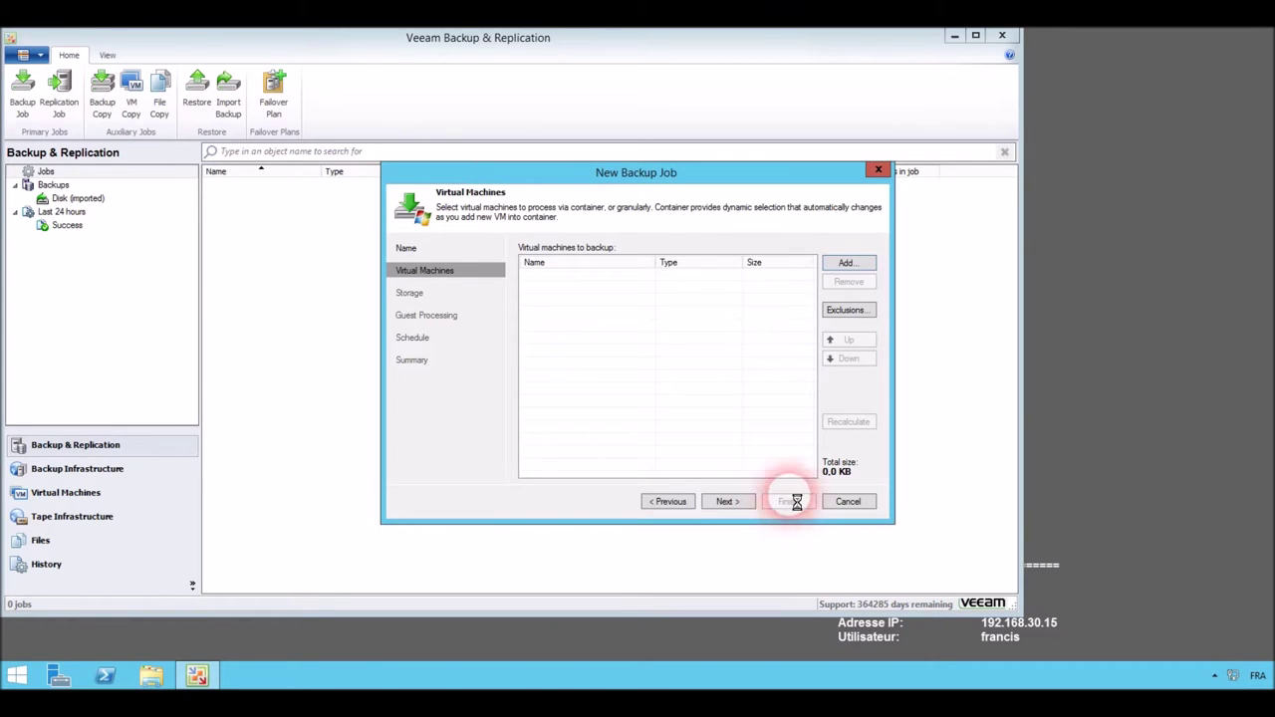
Choose the storage repository as the backup job's destination and proceed to the guest processing options.
click(728, 502)
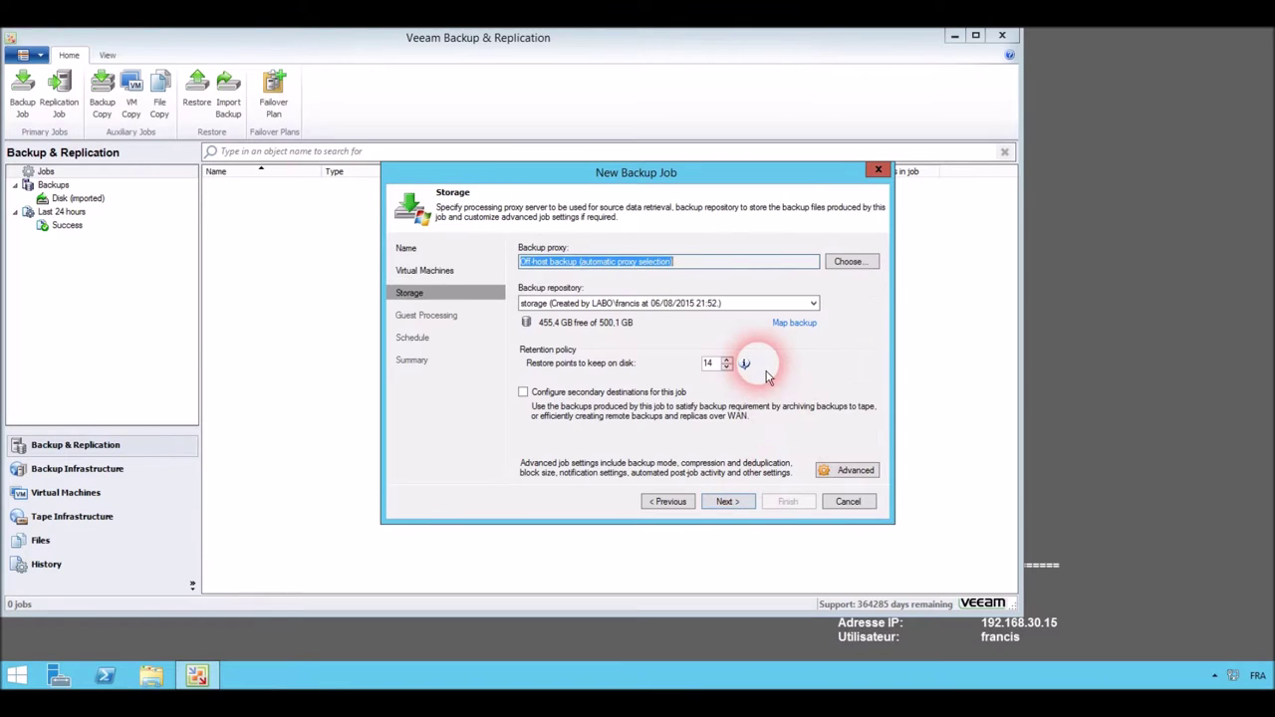
click(722, 302)
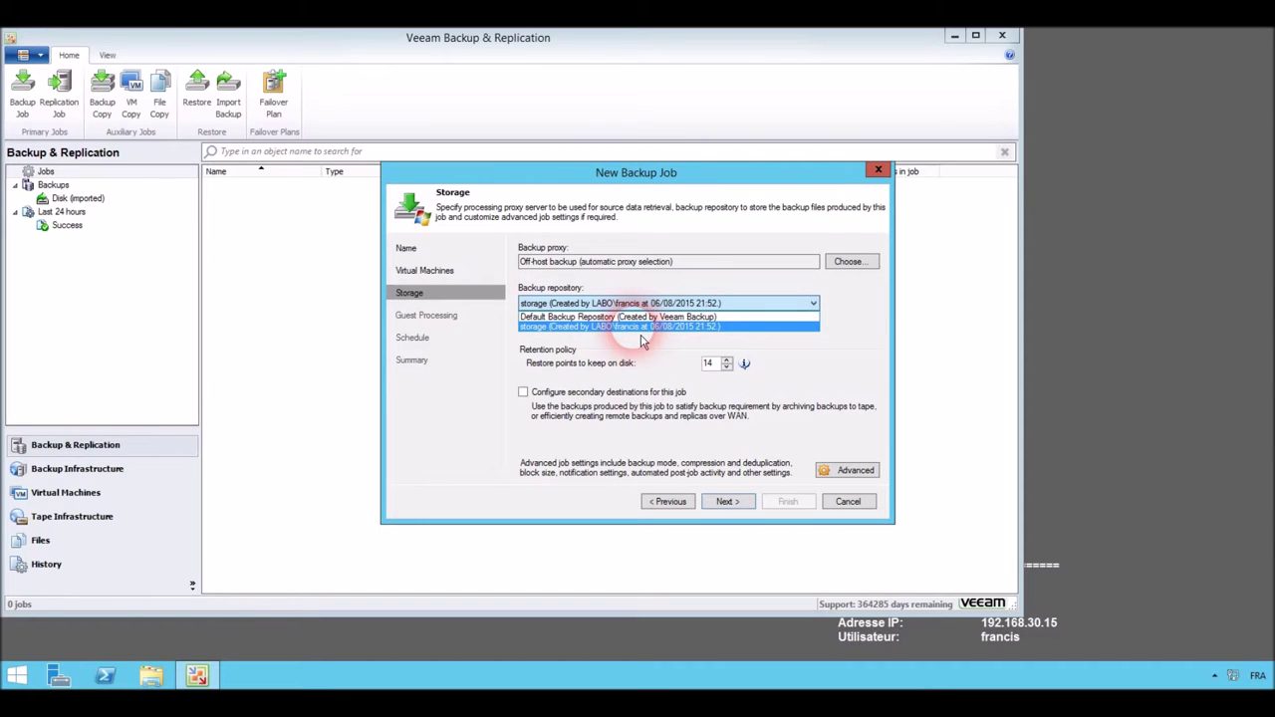
click(641, 330)
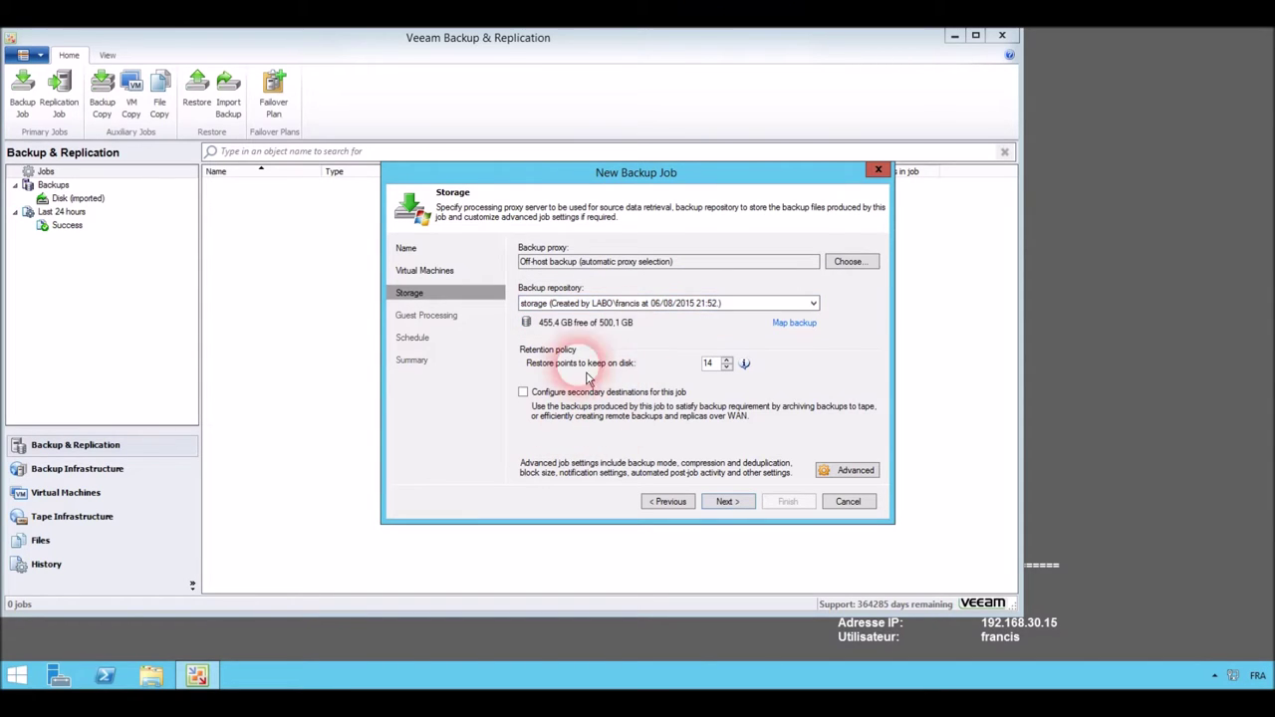
click(739, 505)
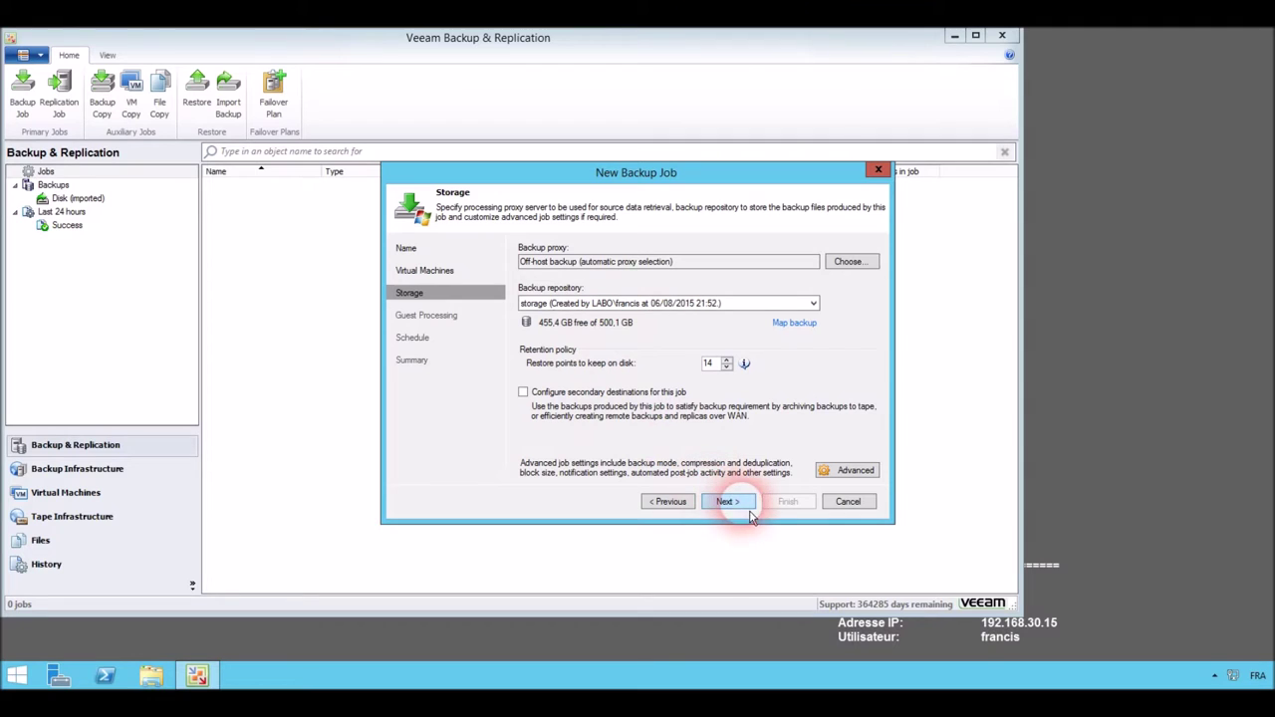
click(739, 503)
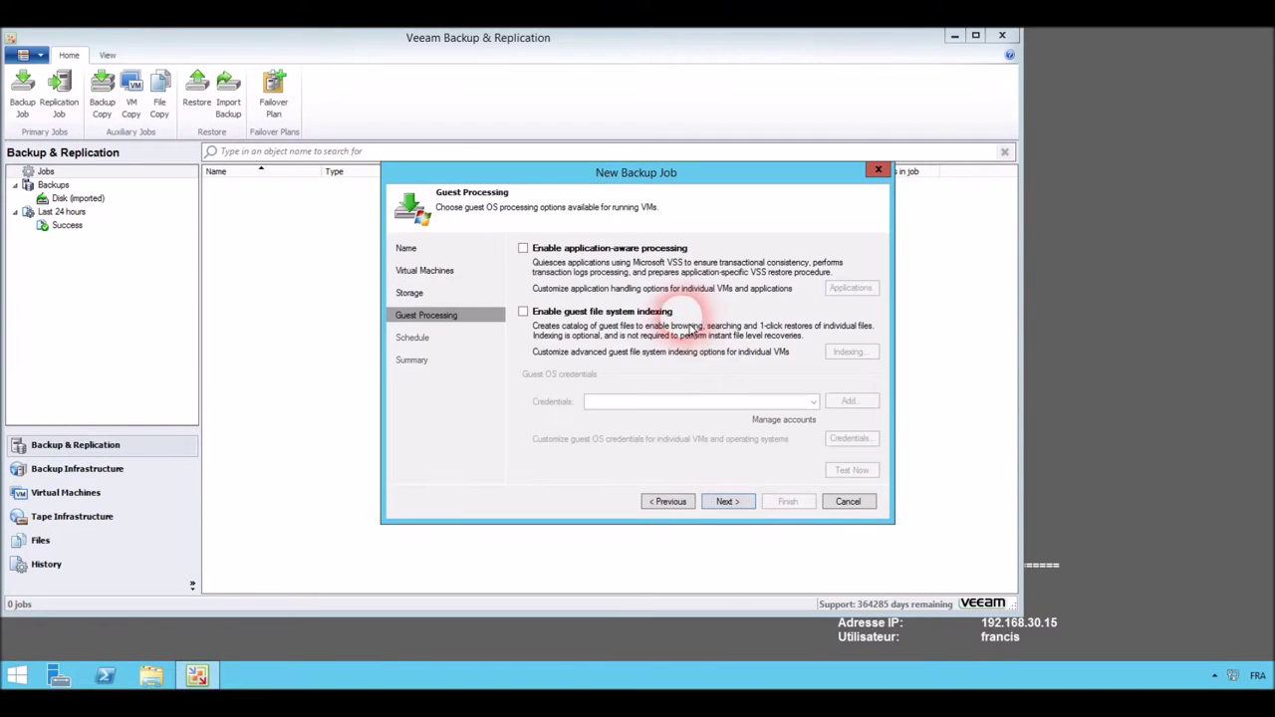
Enable application-aware processing and guest file system indexing, then select and test the labo domain account as guest OS credentials.
click(524, 249)
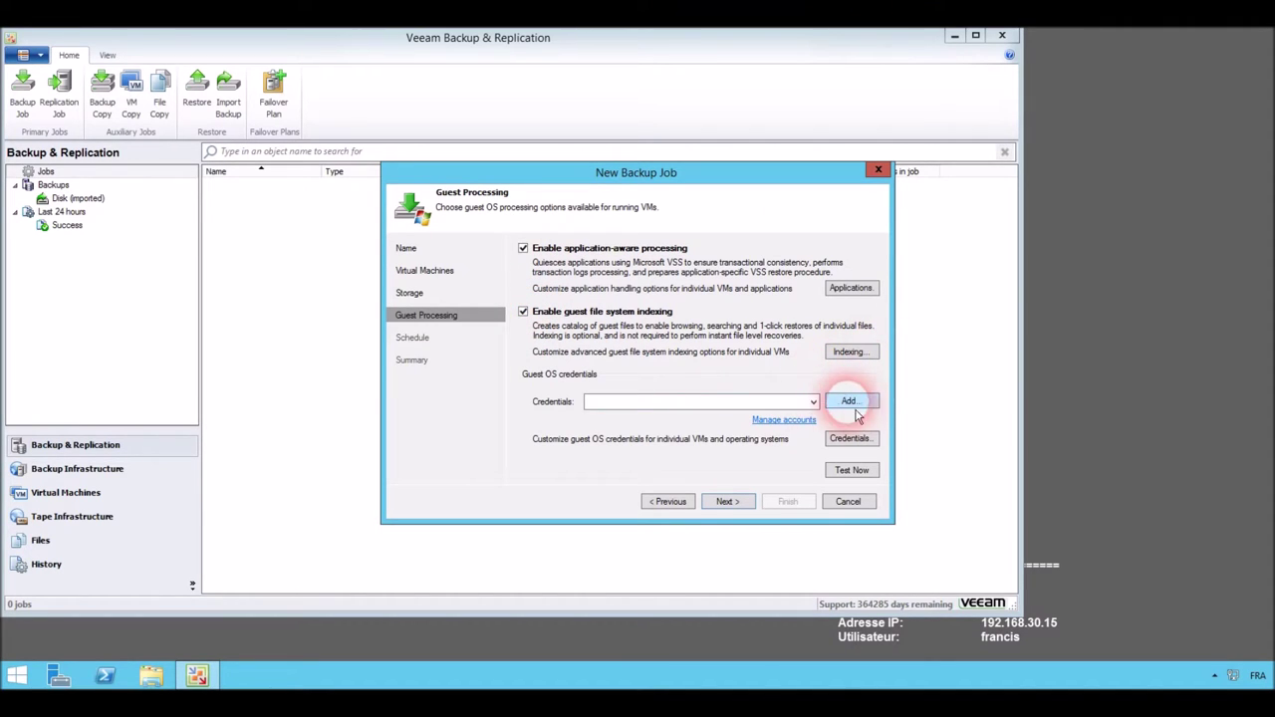
click(813, 401)
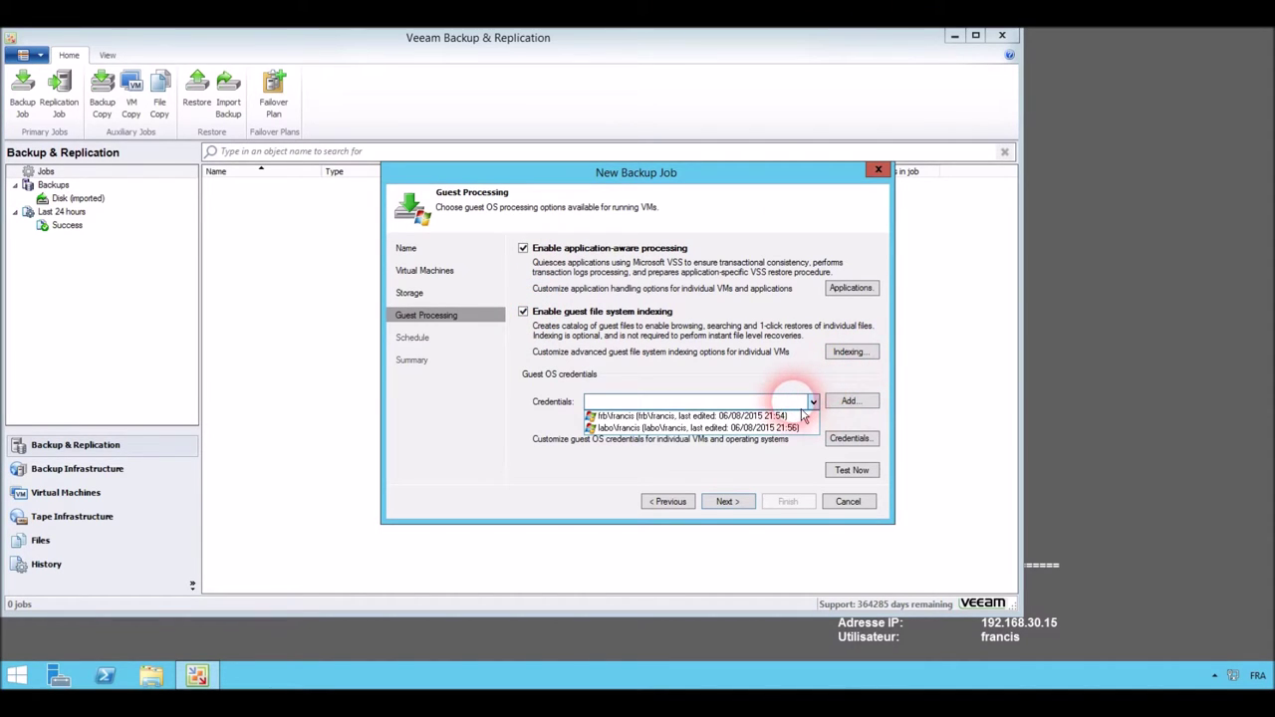
click(715, 427)
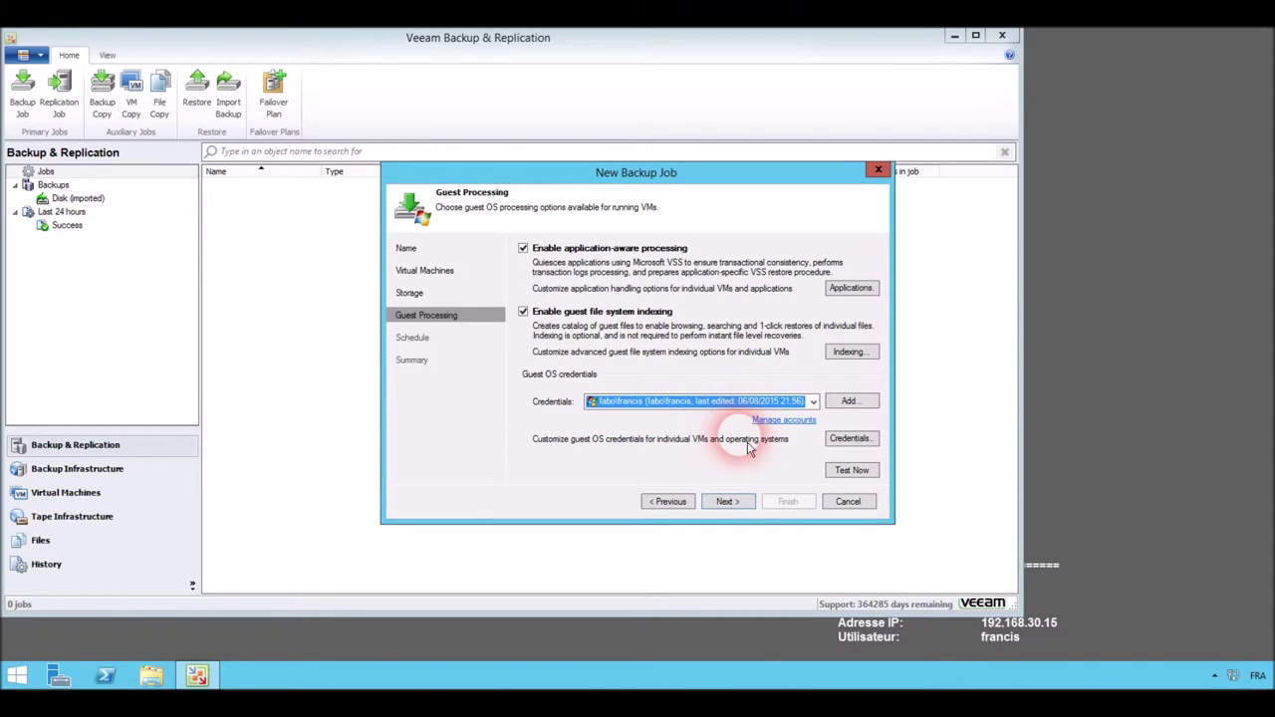
click(852, 470)
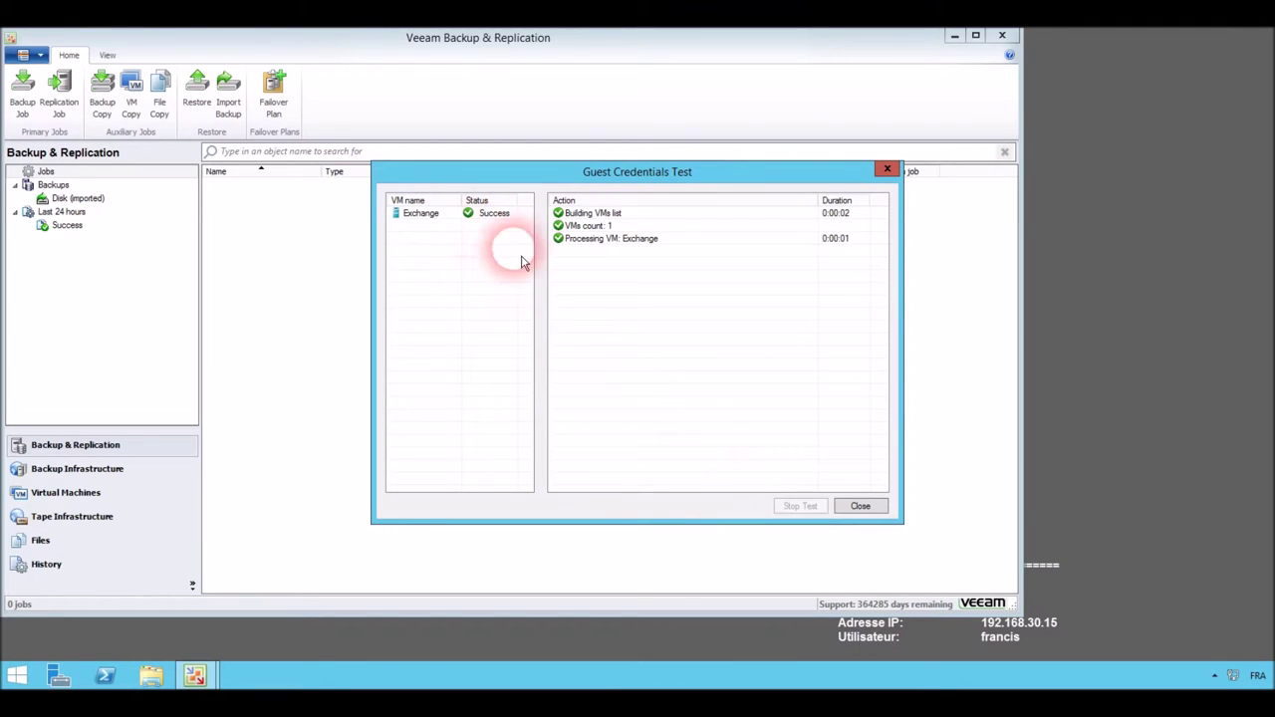
click(878, 511)
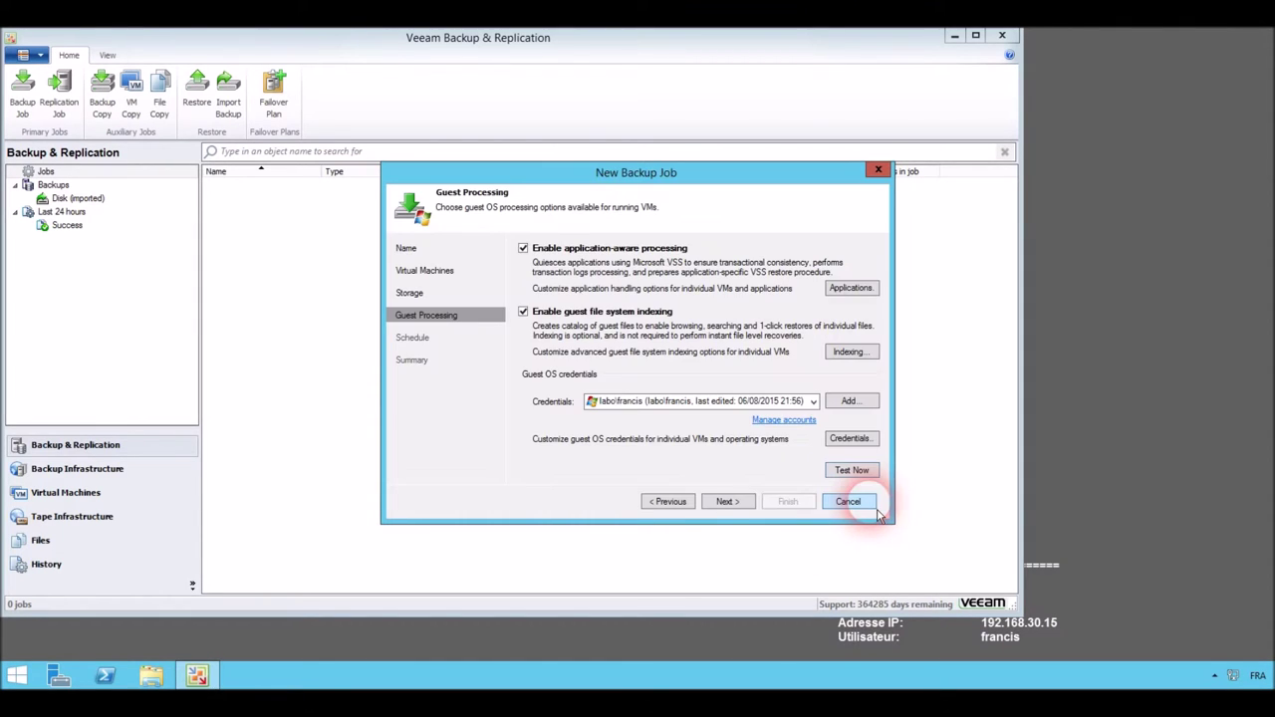
Create the Exchange 2013 backup job without an automatic schedule and start it.
click(726, 502)
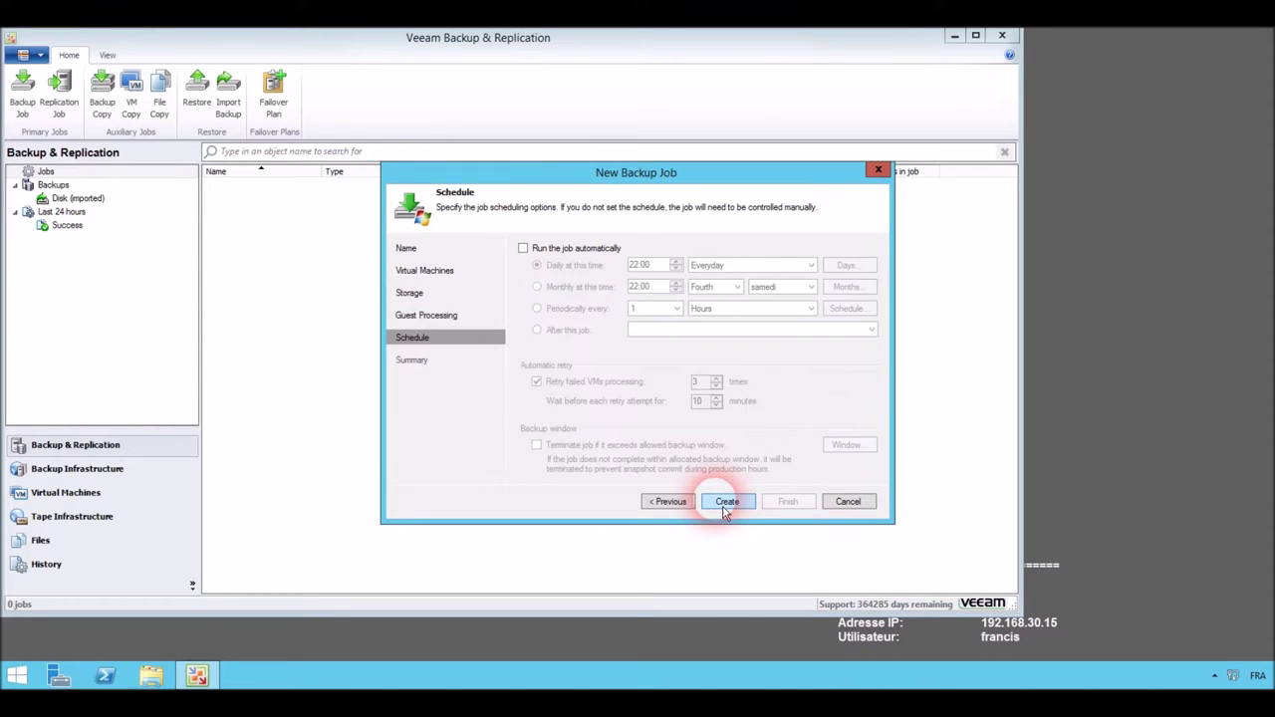
click(726, 502)
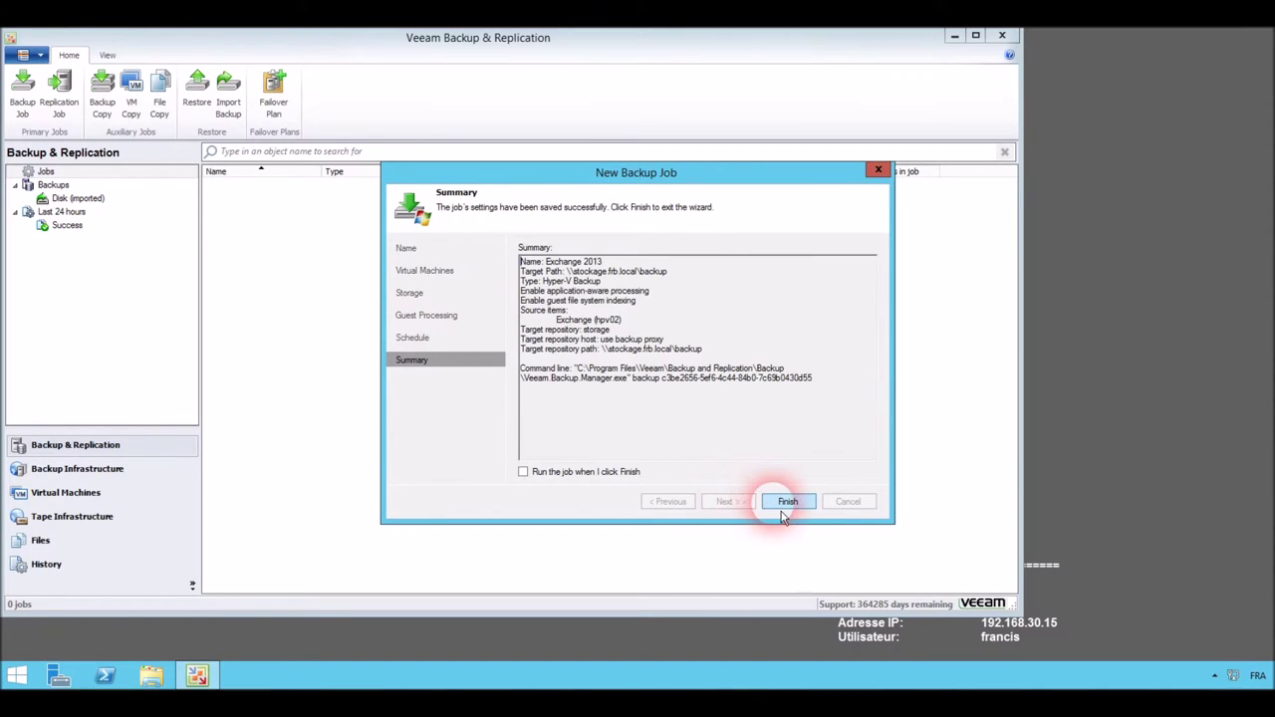
click(783, 510)
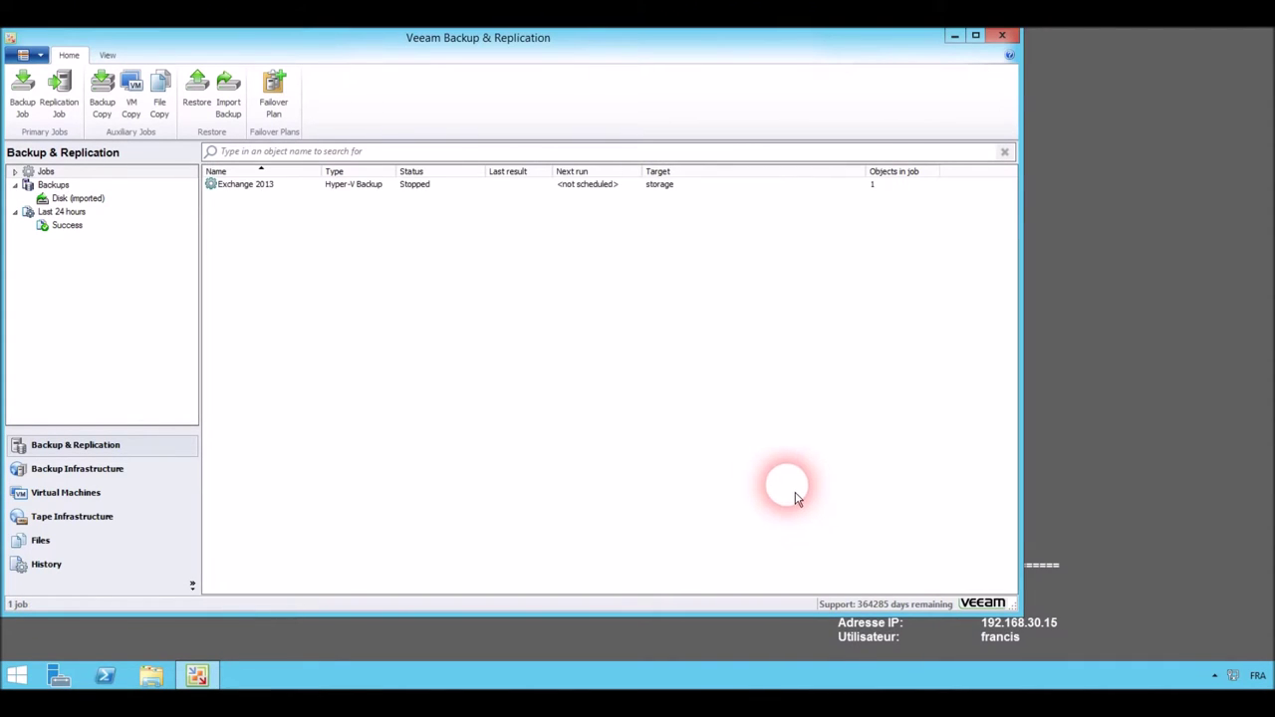
right_click(251, 190)
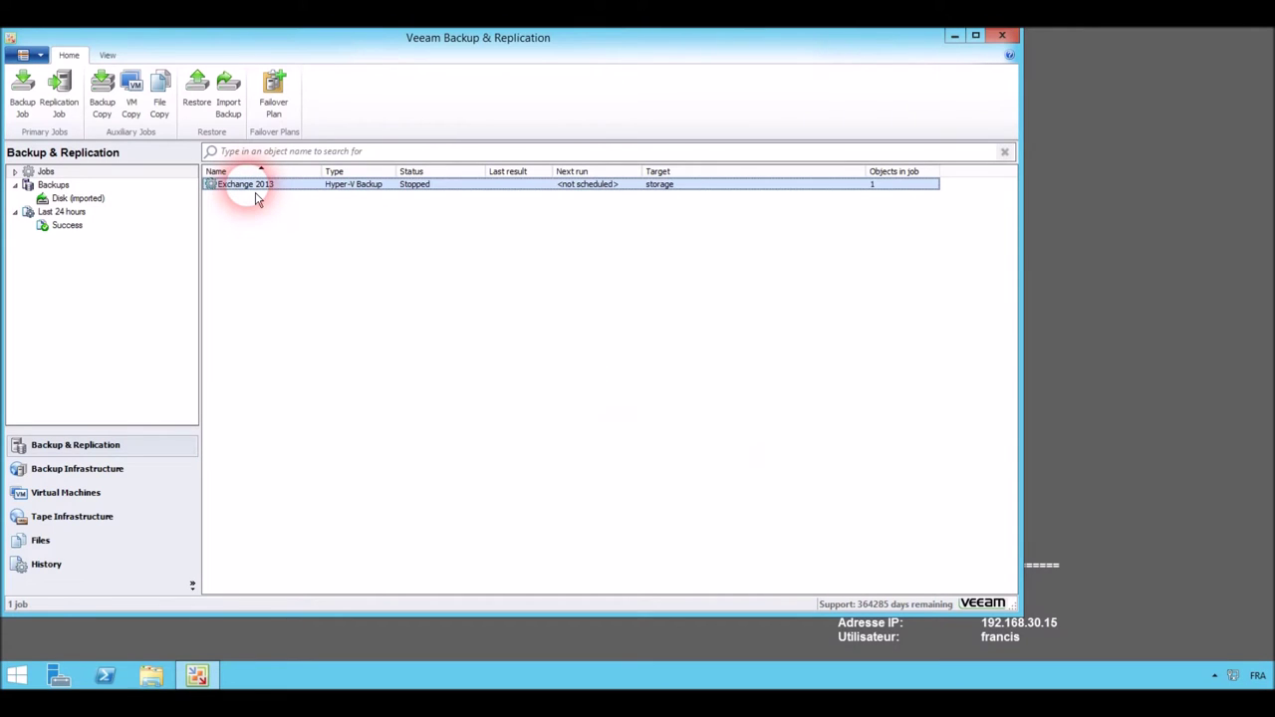
click(446, 316)
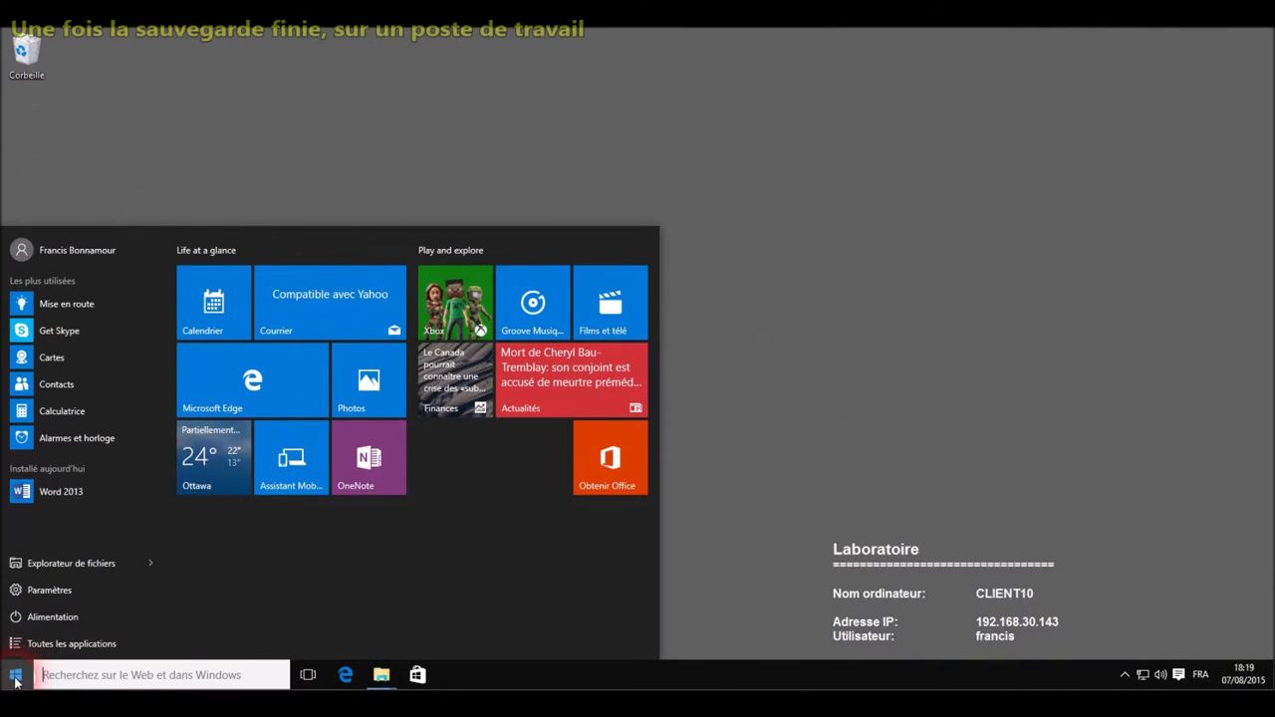
Open Outlook 2013 on the CLIENT10 workstation and accept the exchange.labo.lan certificate alert.
click(44, 644)
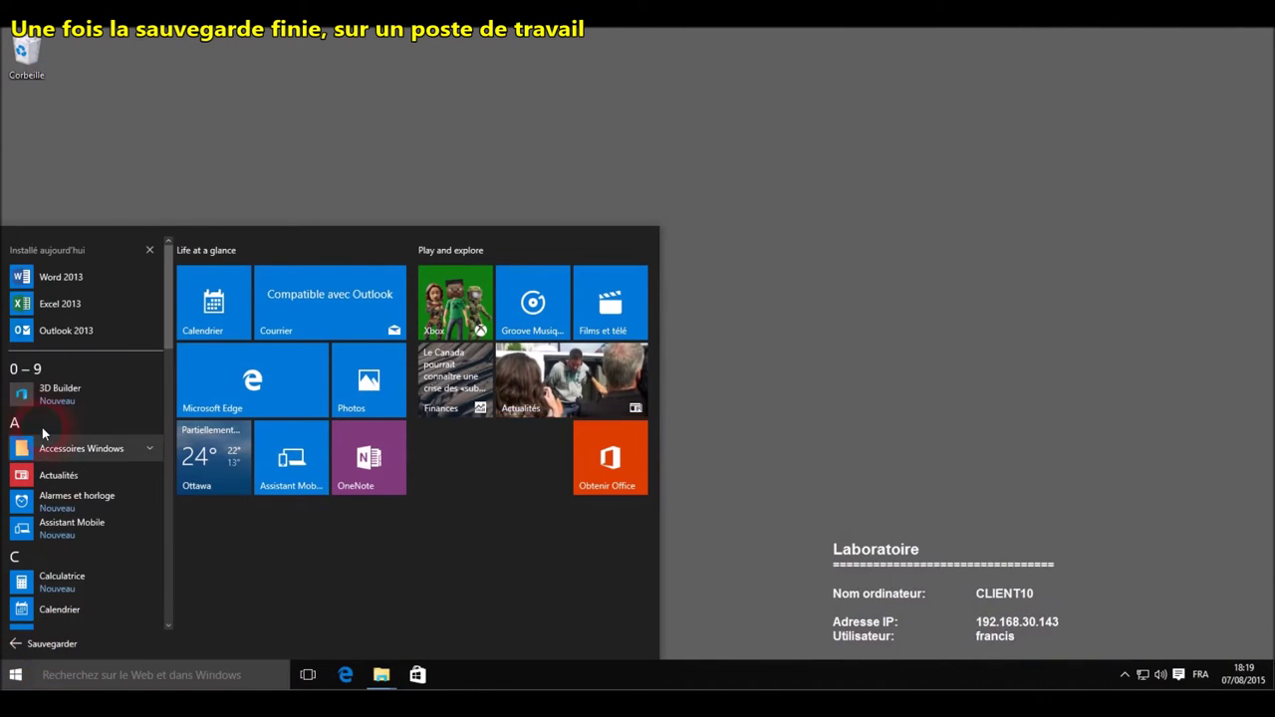
click(44, 333)
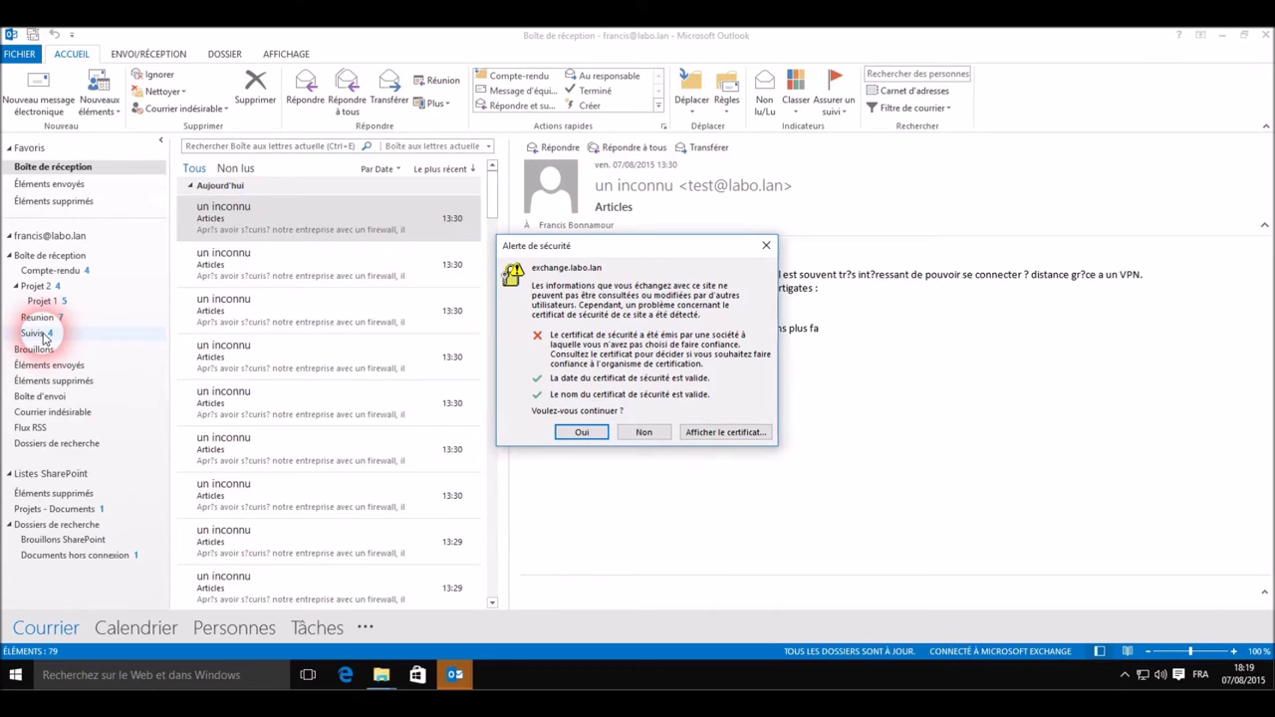
click(581, 433)
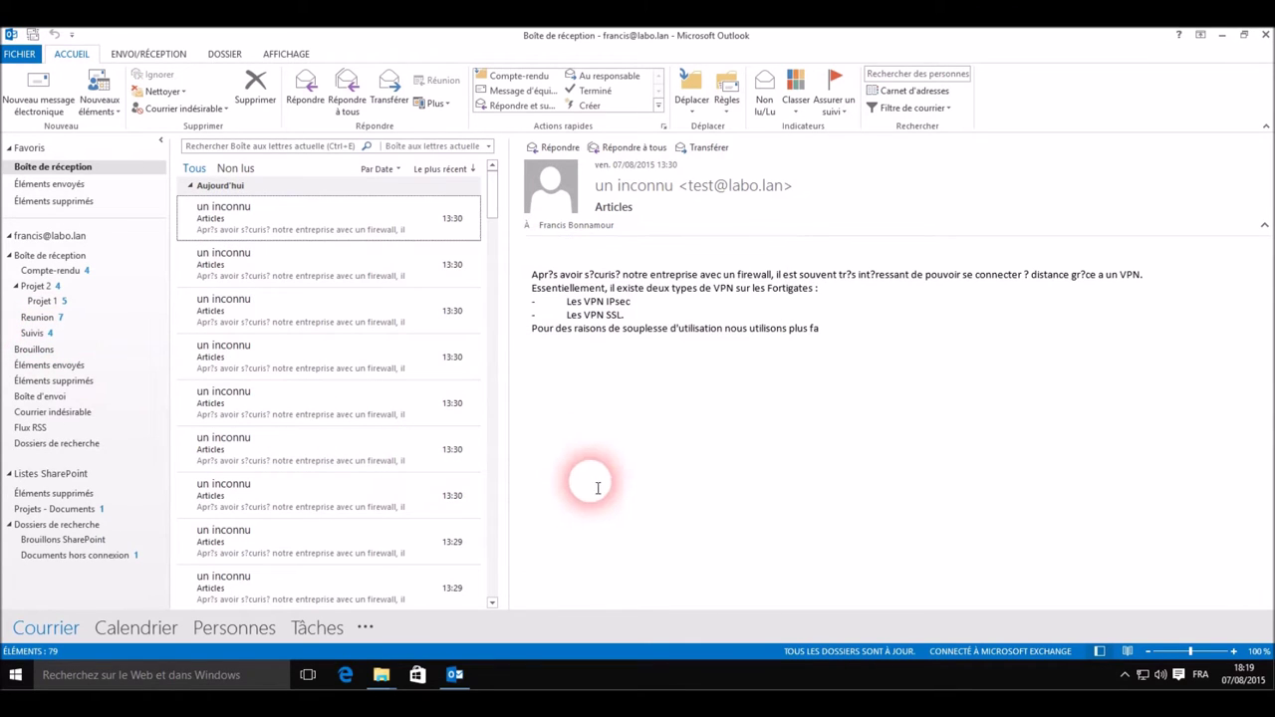
Delete all the "suivi de renconte" messages from the Projet 2 mail folder.
click(40, 286)
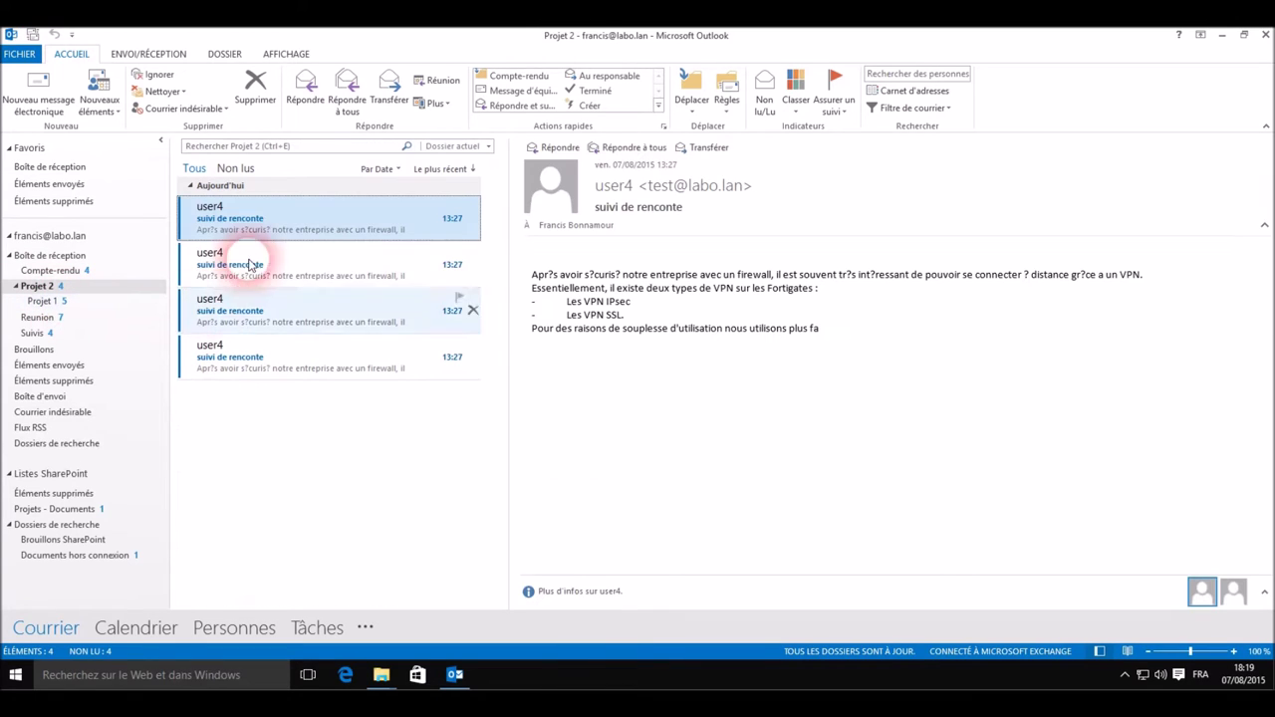
click(267, 363)
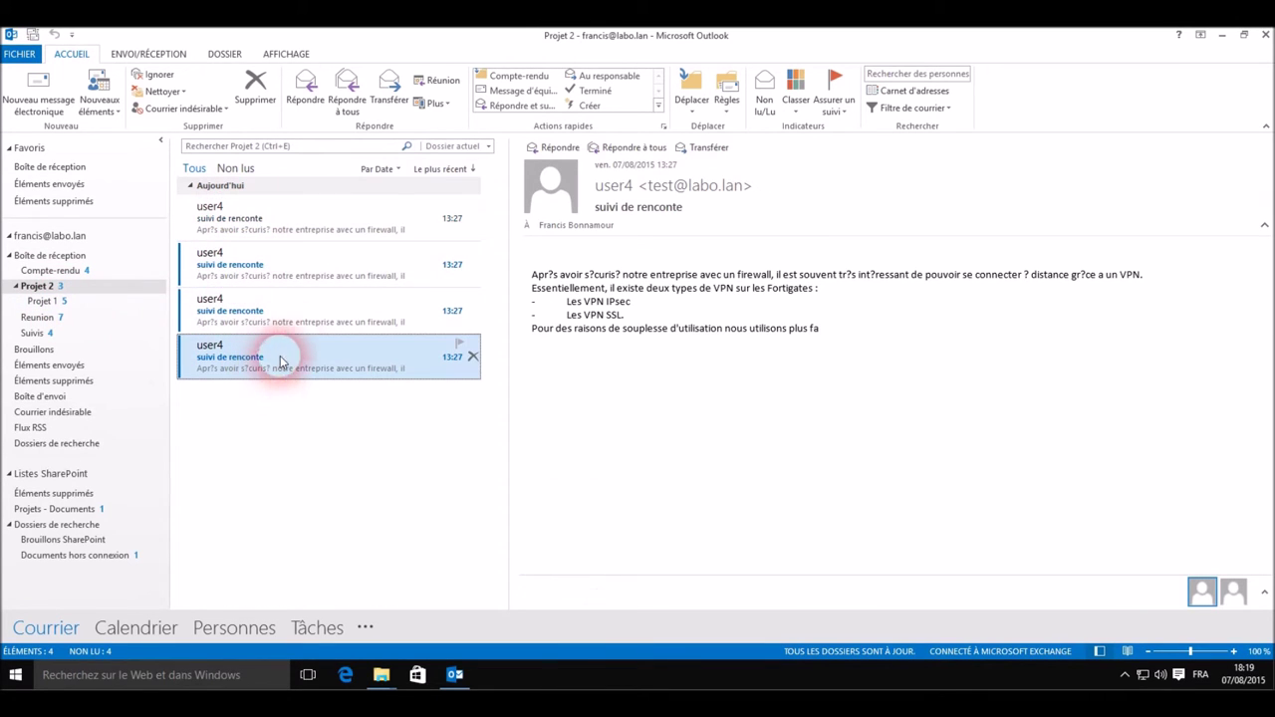
shift+click(267, 221)
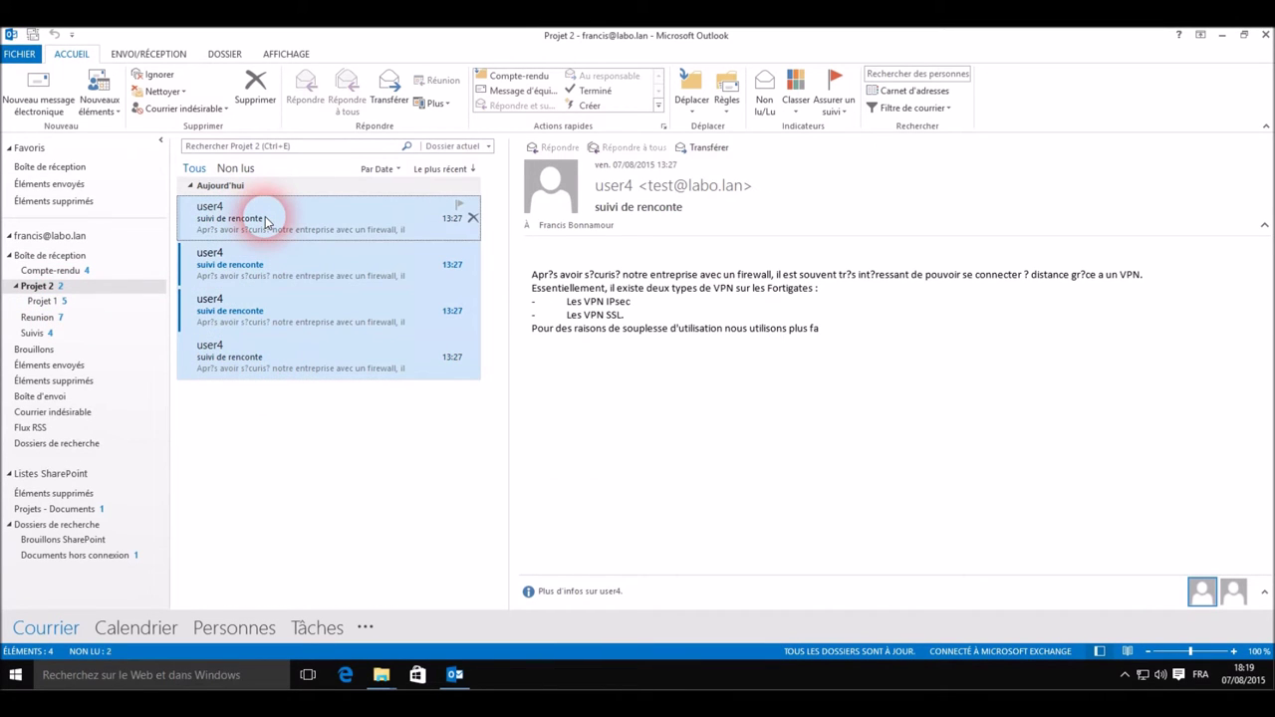
click(257, 89)
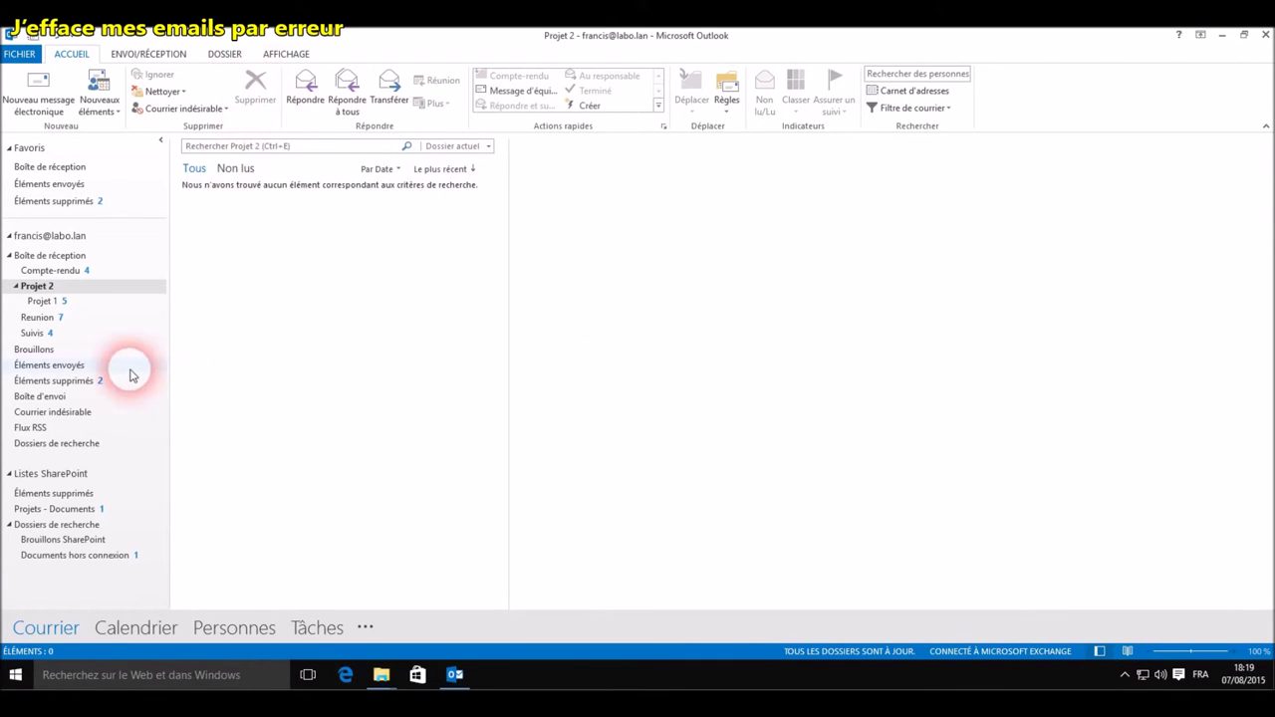
Permanently delete all messages in the Éléments supprimés folder.
click(79, 382)
click(262, 342)
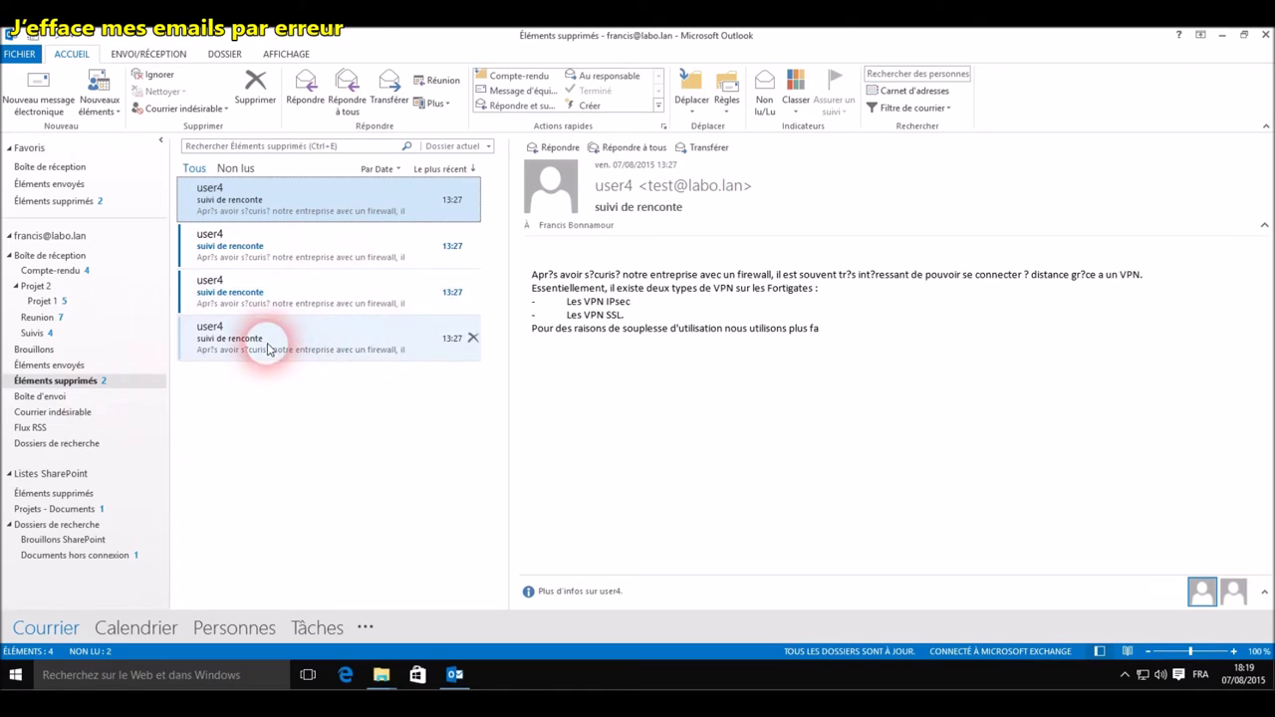
key(ctrl+a)
key(Delete)
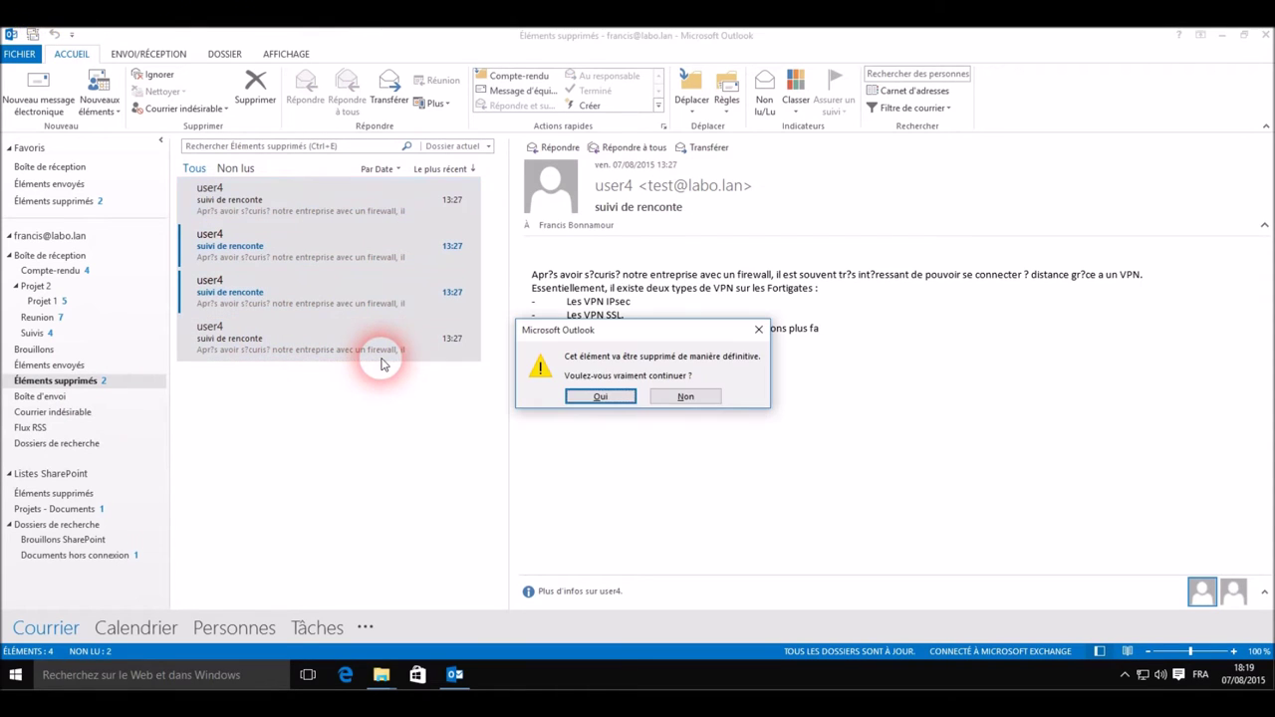
click(624, 398)
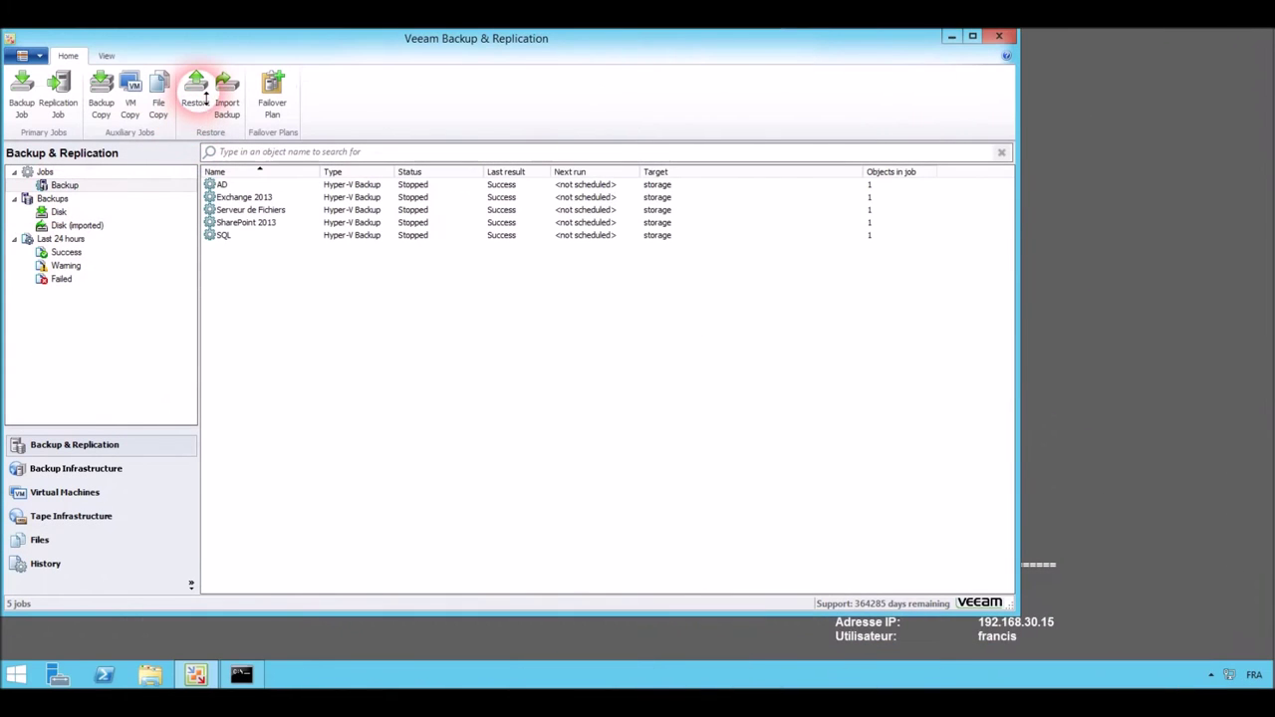
click(197, 94)
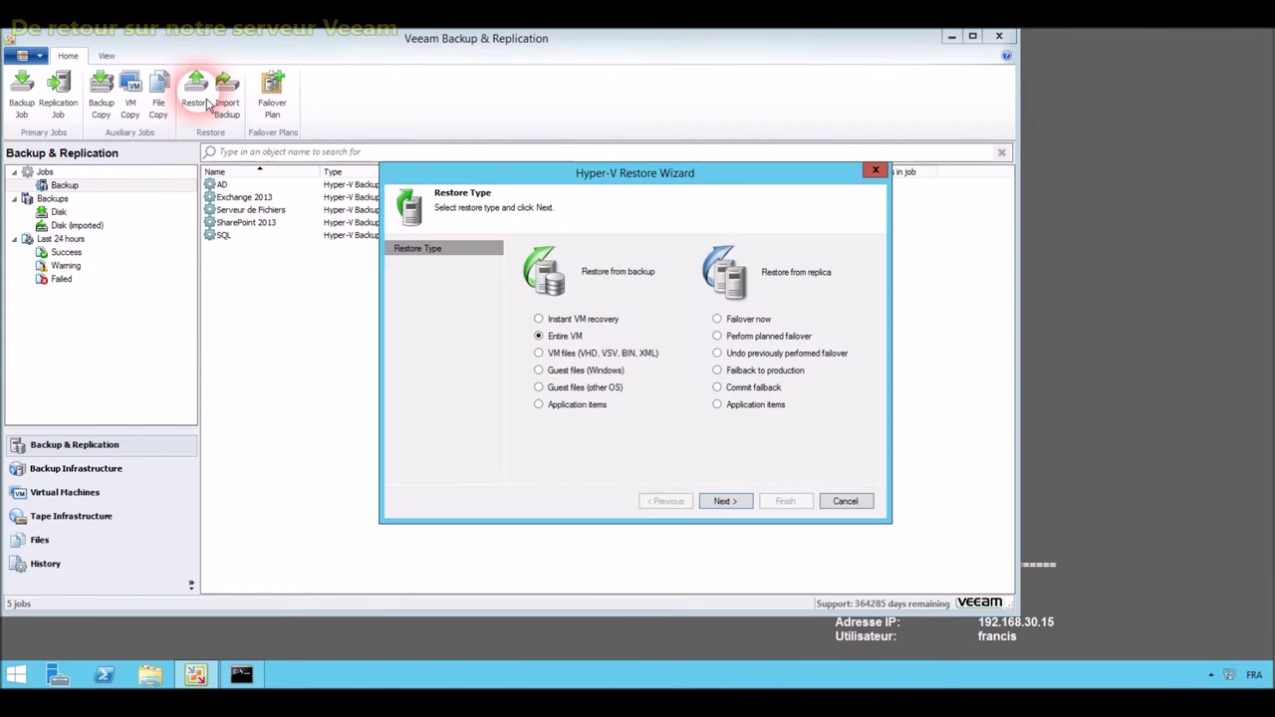
click(848, 501)
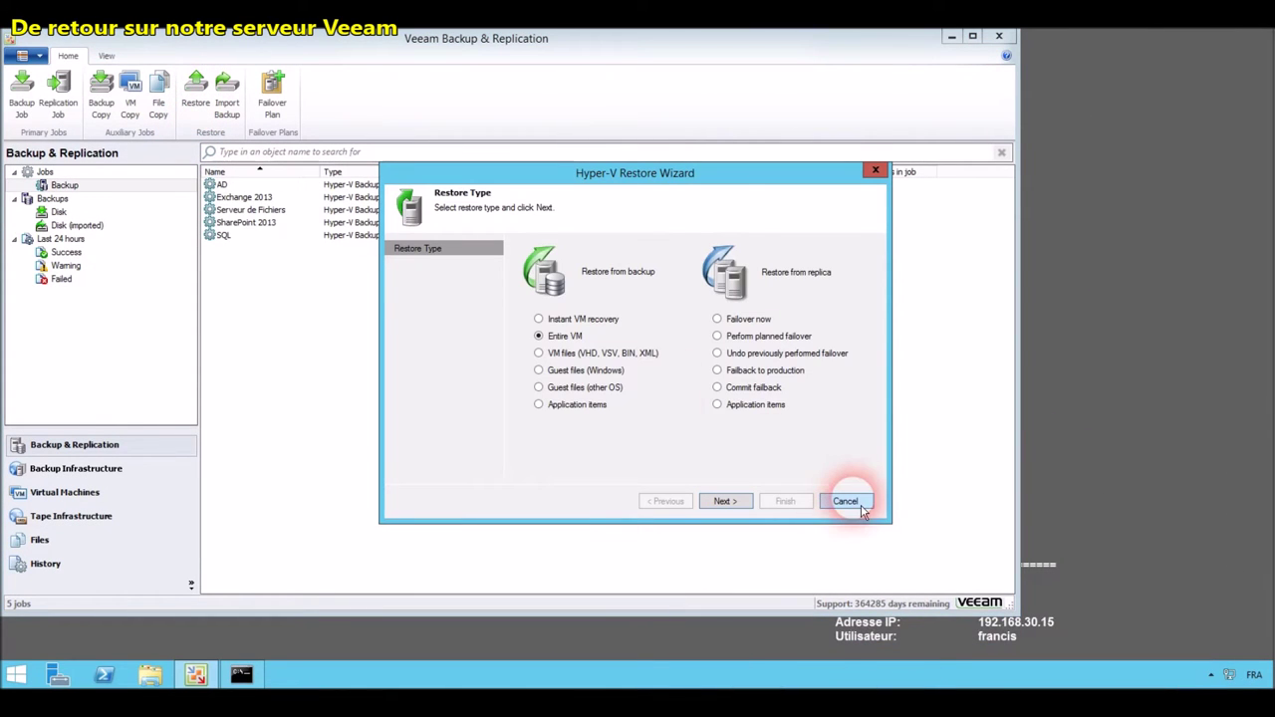
click(672, 373)
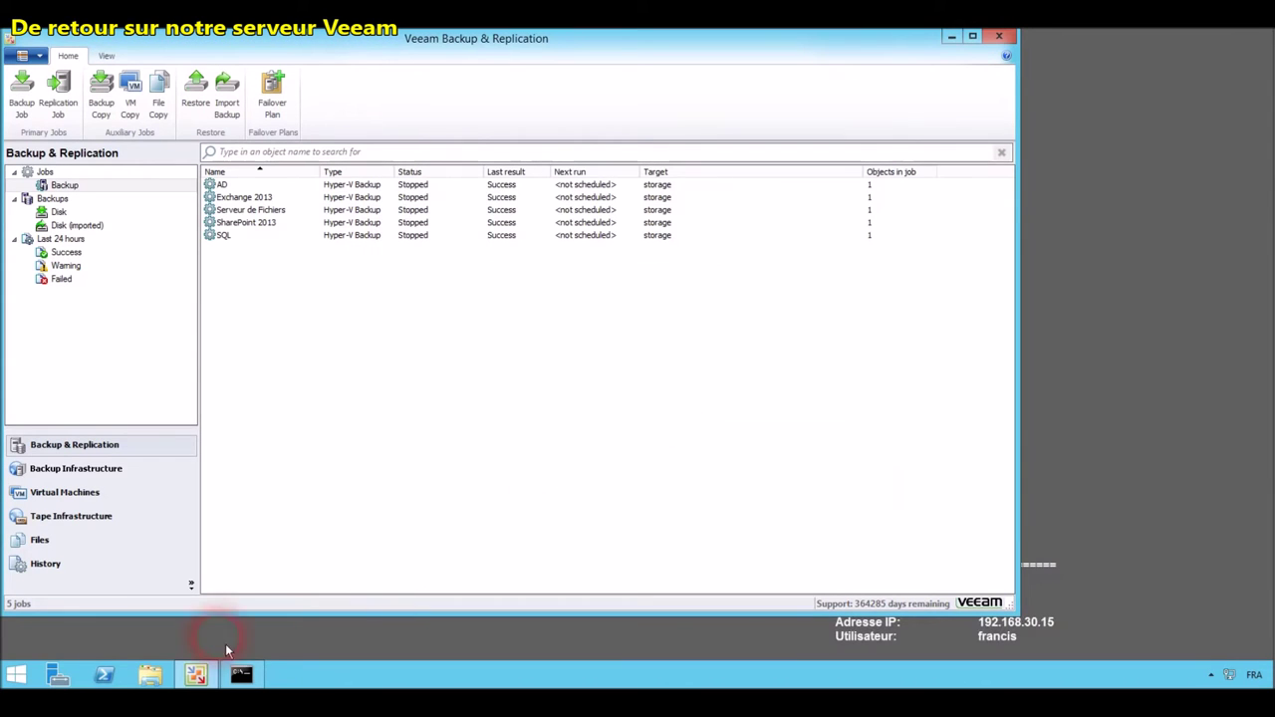
Display the list of installed applications on the Veeam server and locate Outlook 2013.
right_click(30, 681)
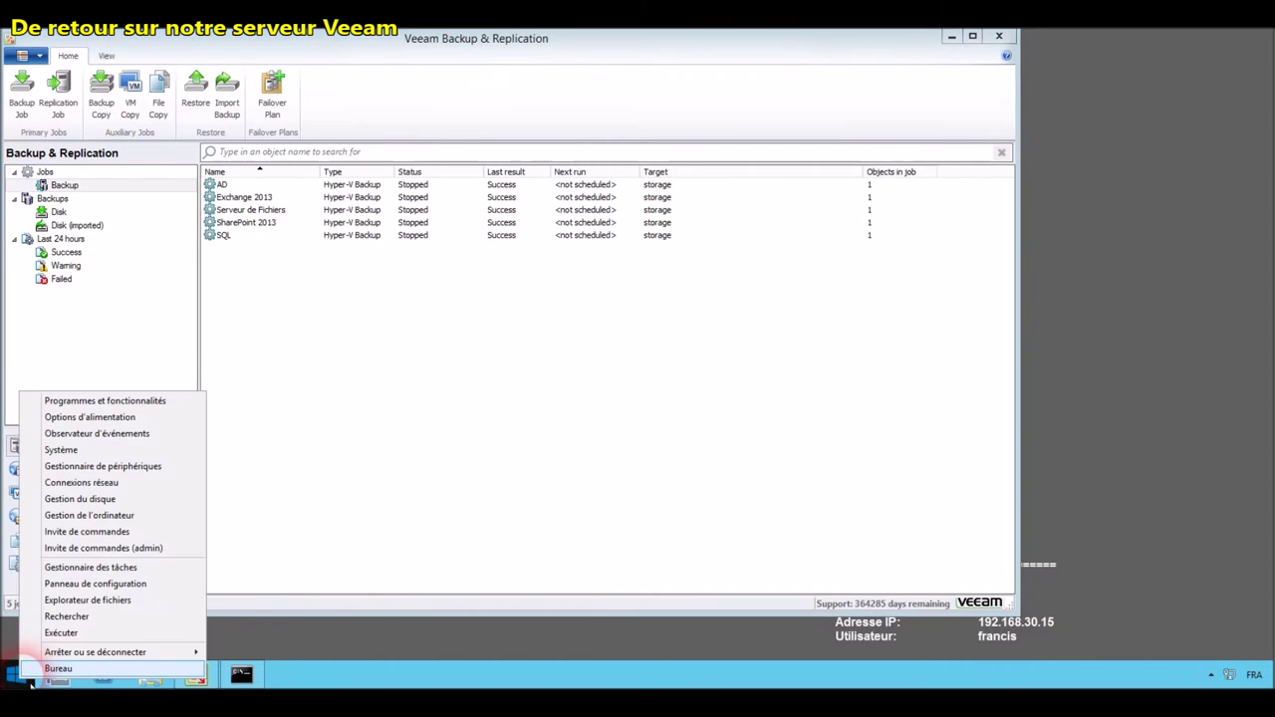
click(30, 681)
click(189, 662)
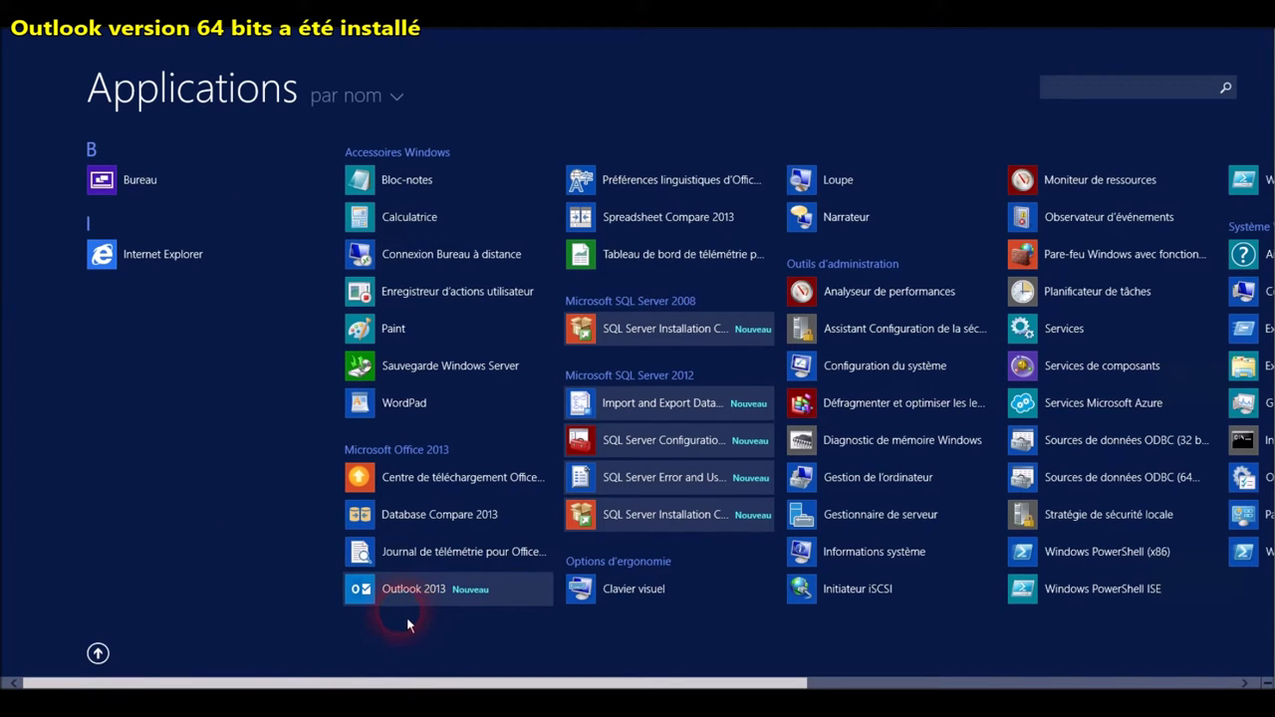
Start a restore from backup for application items in Veeam Backup & Replication, choosing Microsoft Exchange as the application.
click(140, 180)
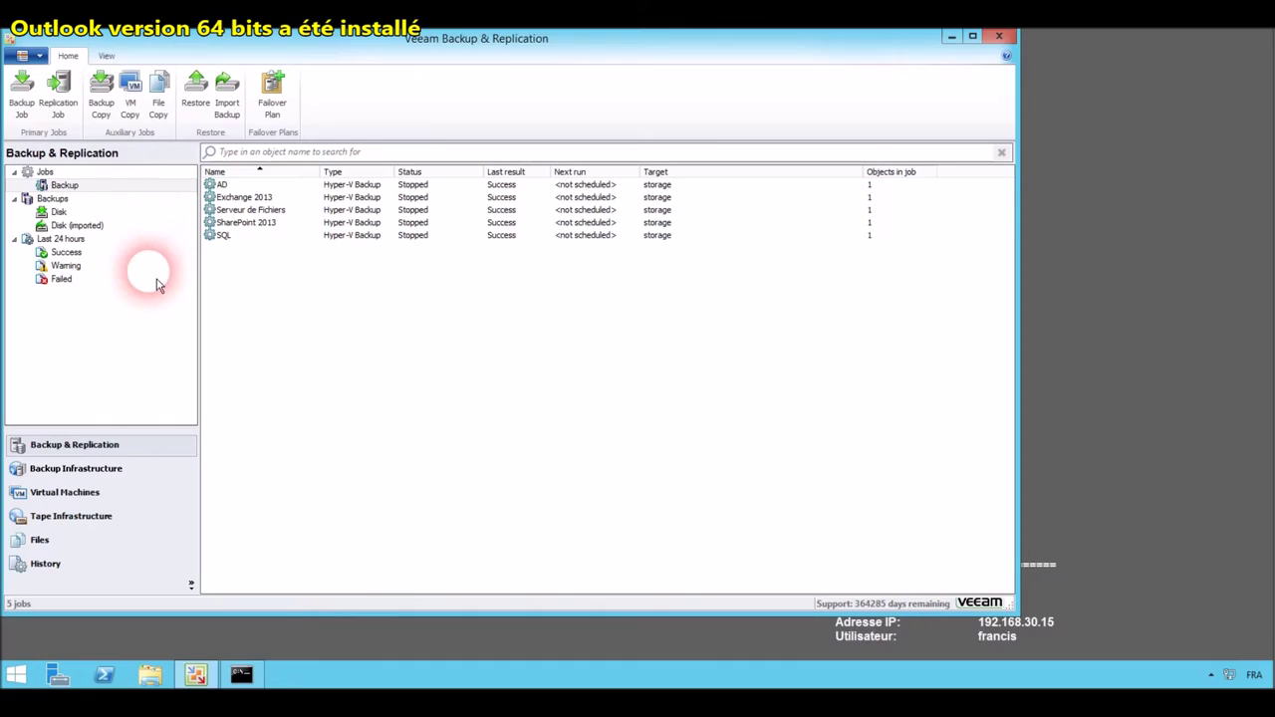
click(196, 90)
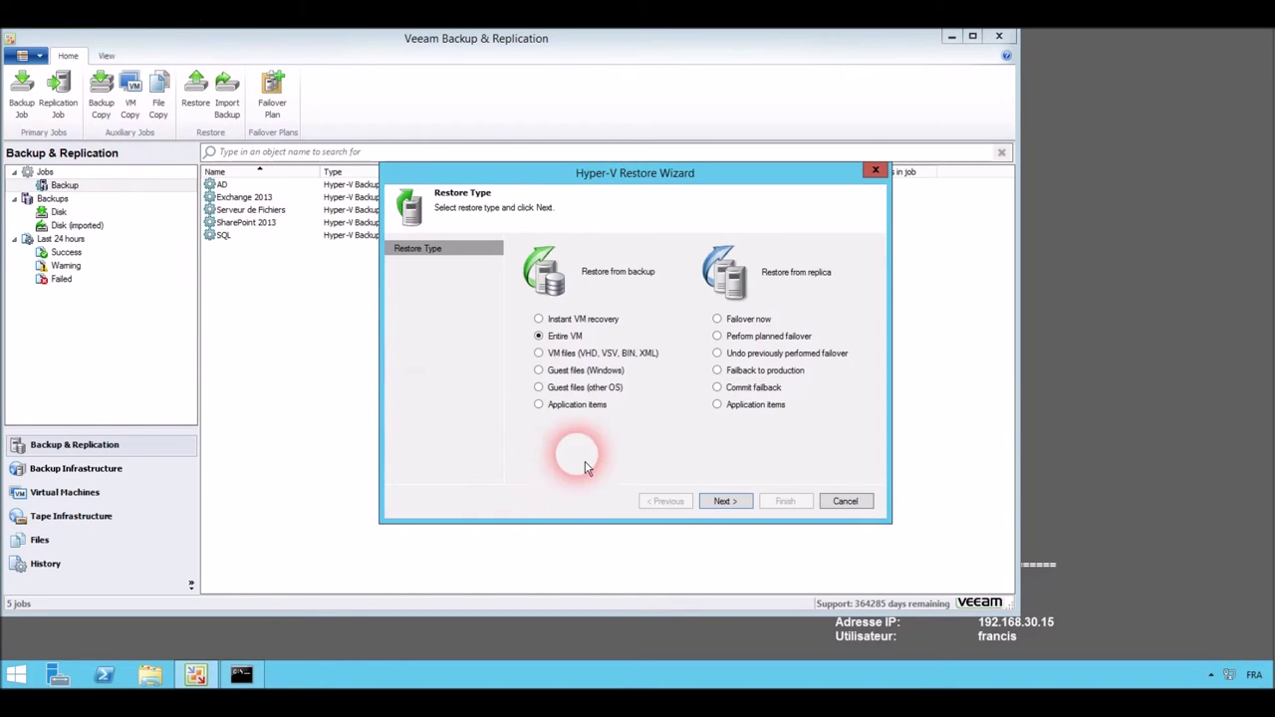
click(573, 405)
click(728, 506)
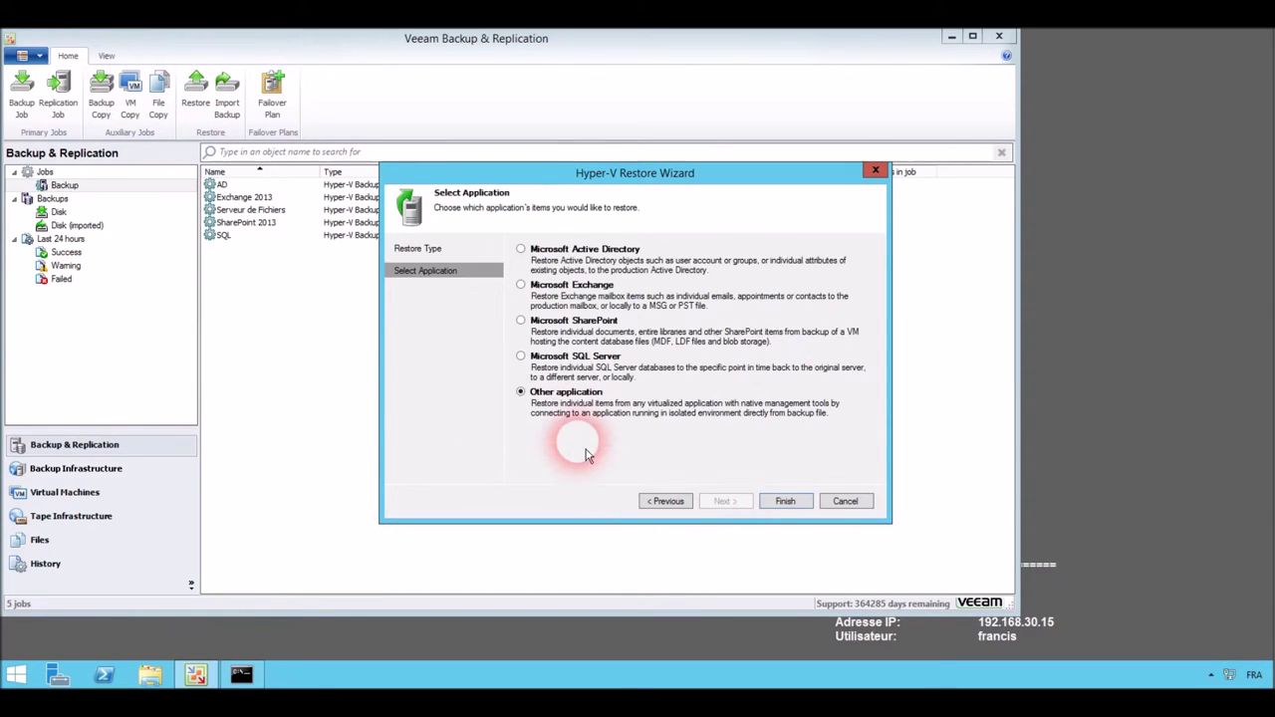
click(520, 287)
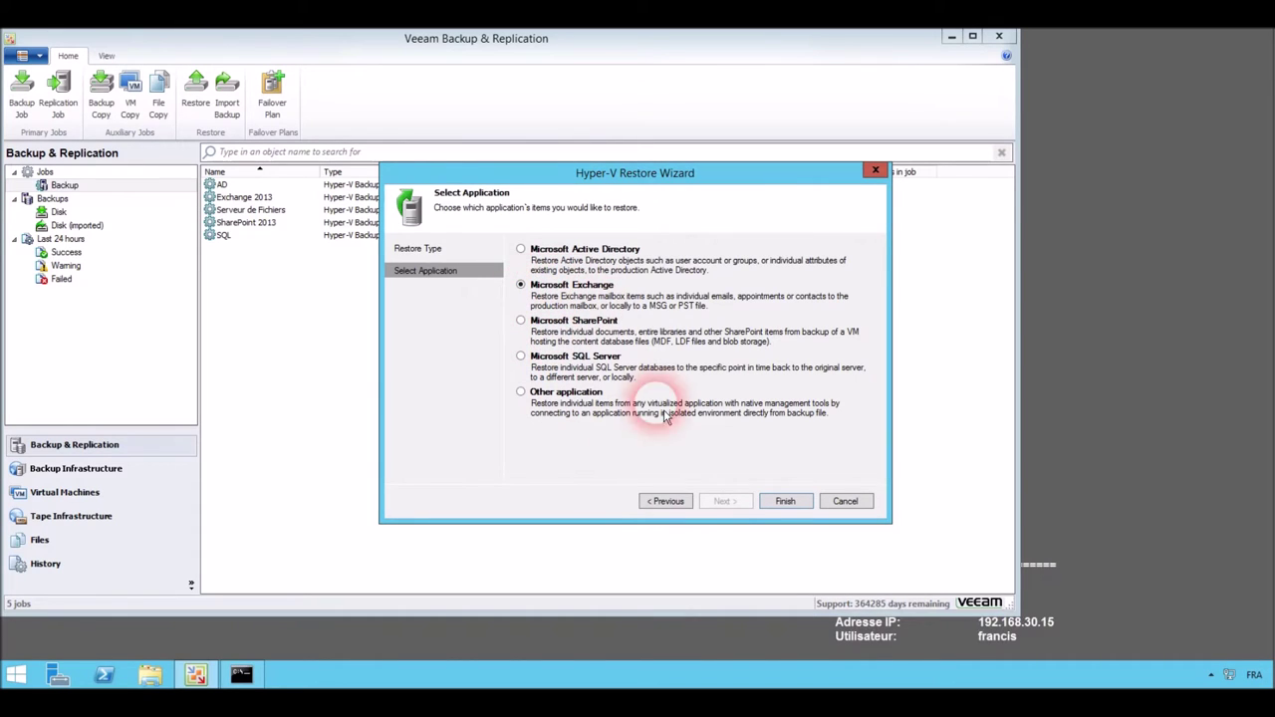
click(785, 501)
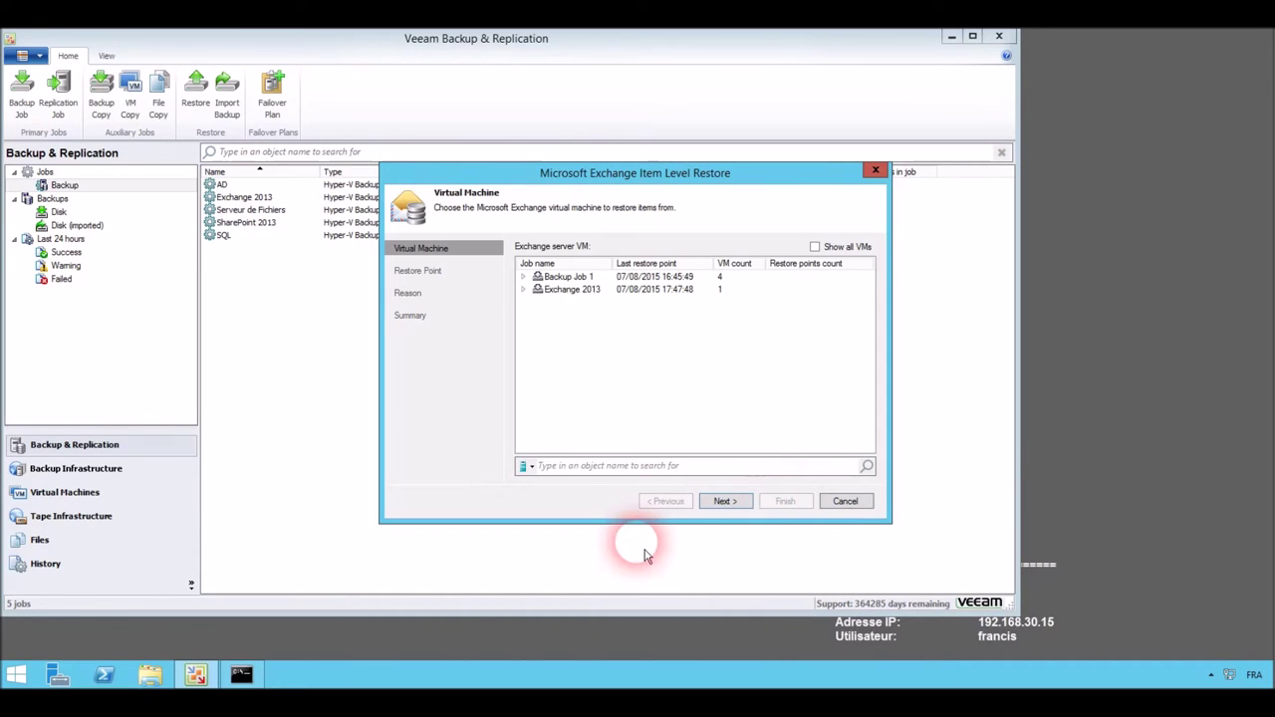
Choose the Exchange virtual machine from the Exchange 2013 backup job and accept its selected restore point.
double_click(572, 290)
click(575, 303)
click(743, 503)
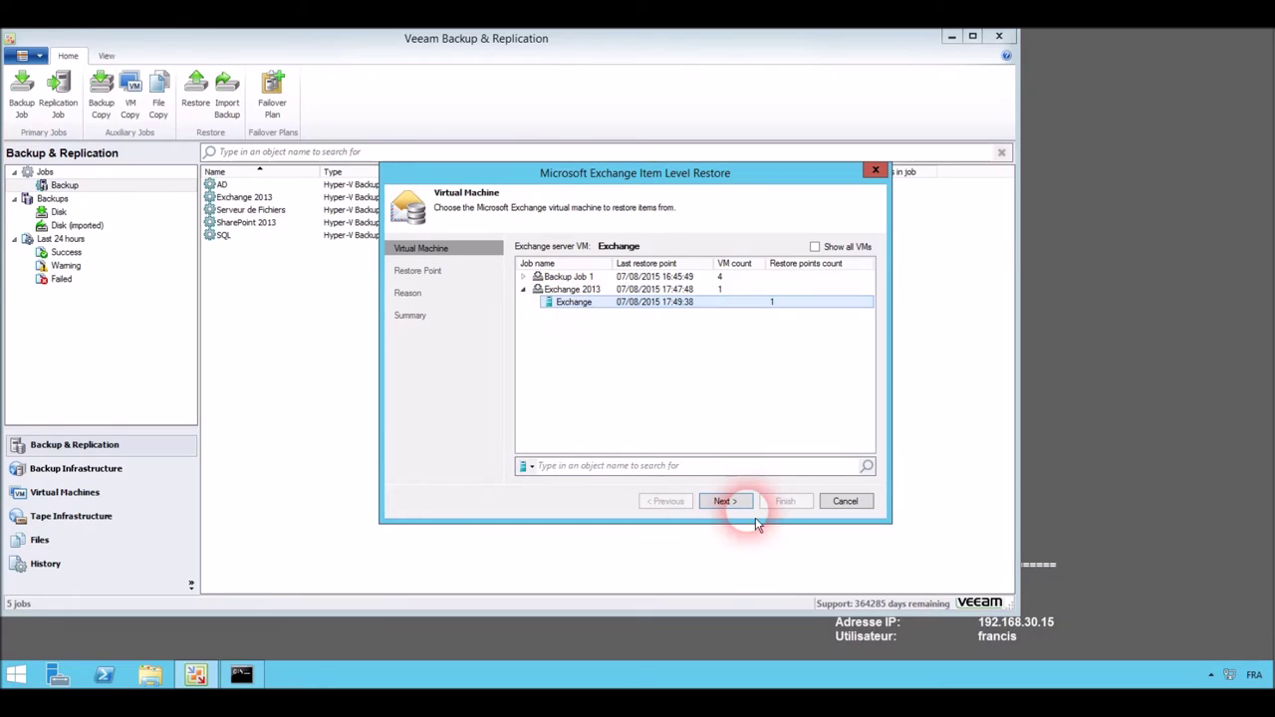
click(748, 508)
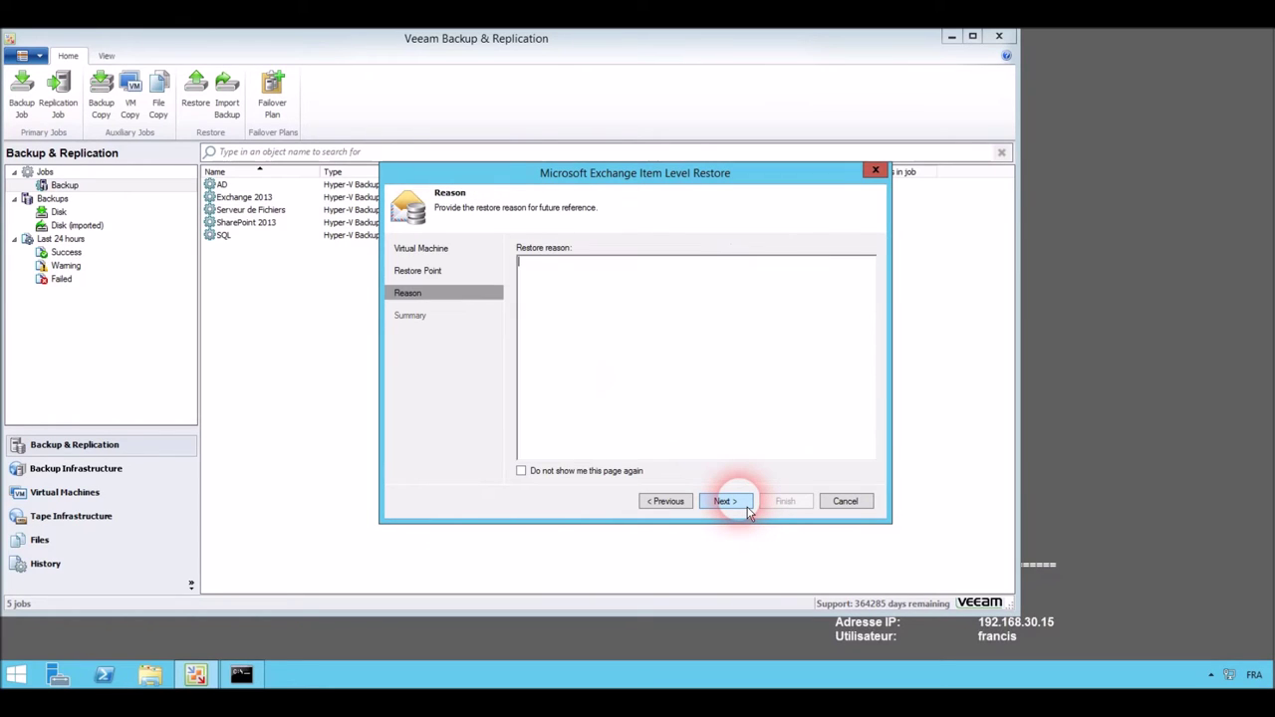
Enter "restauration d'emails" as the restore reason and finish the wizard to launch Veeam Explorer for Microsoft Exchange.
click(658, 361)
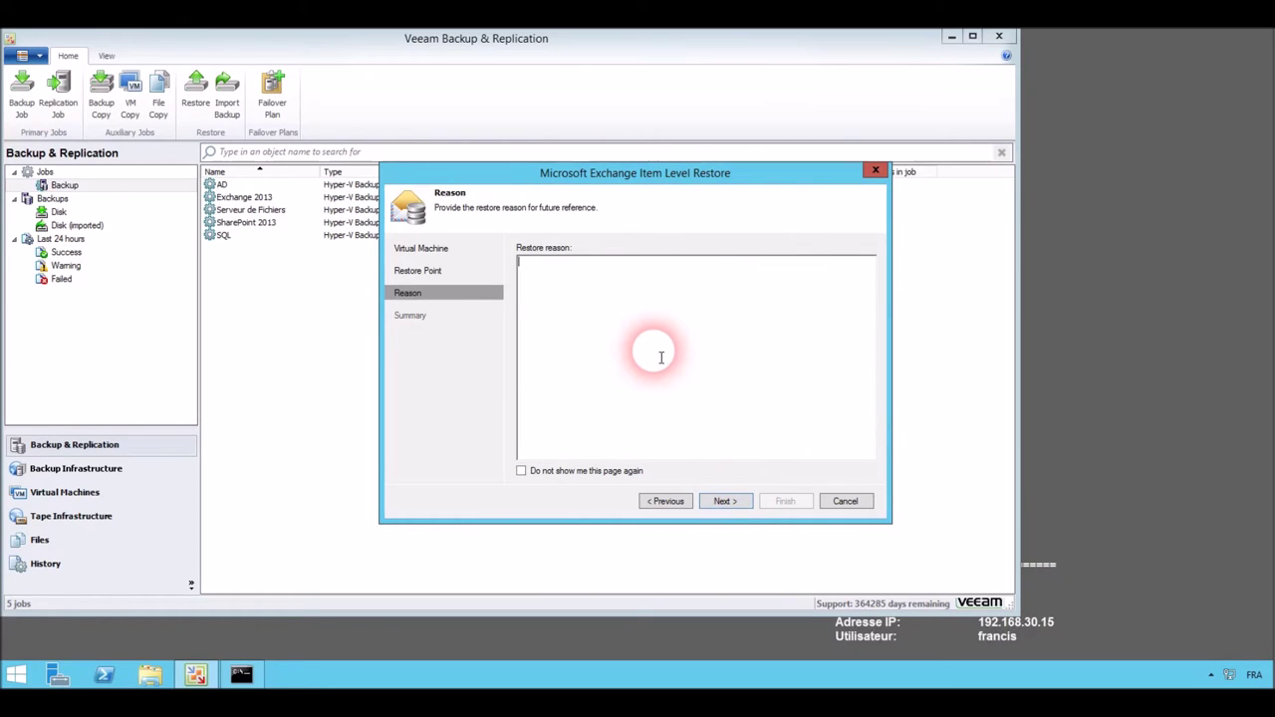
text(restau)
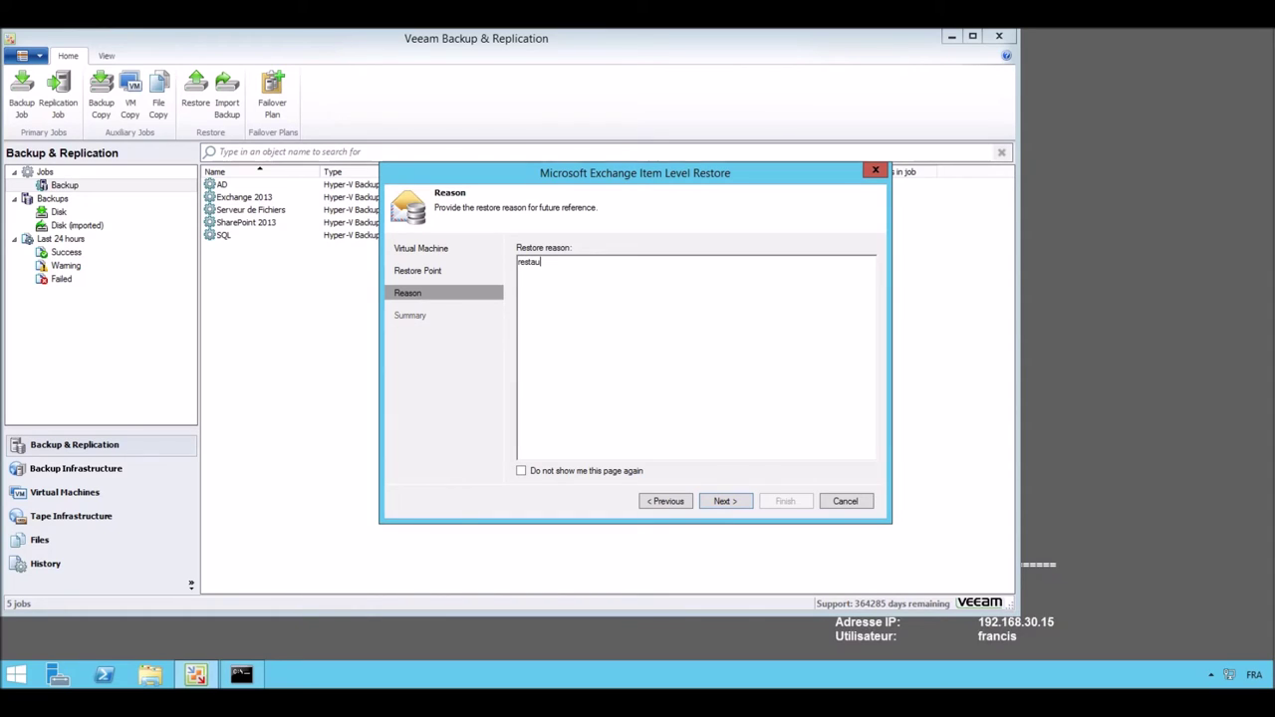
text(ration d'emails)
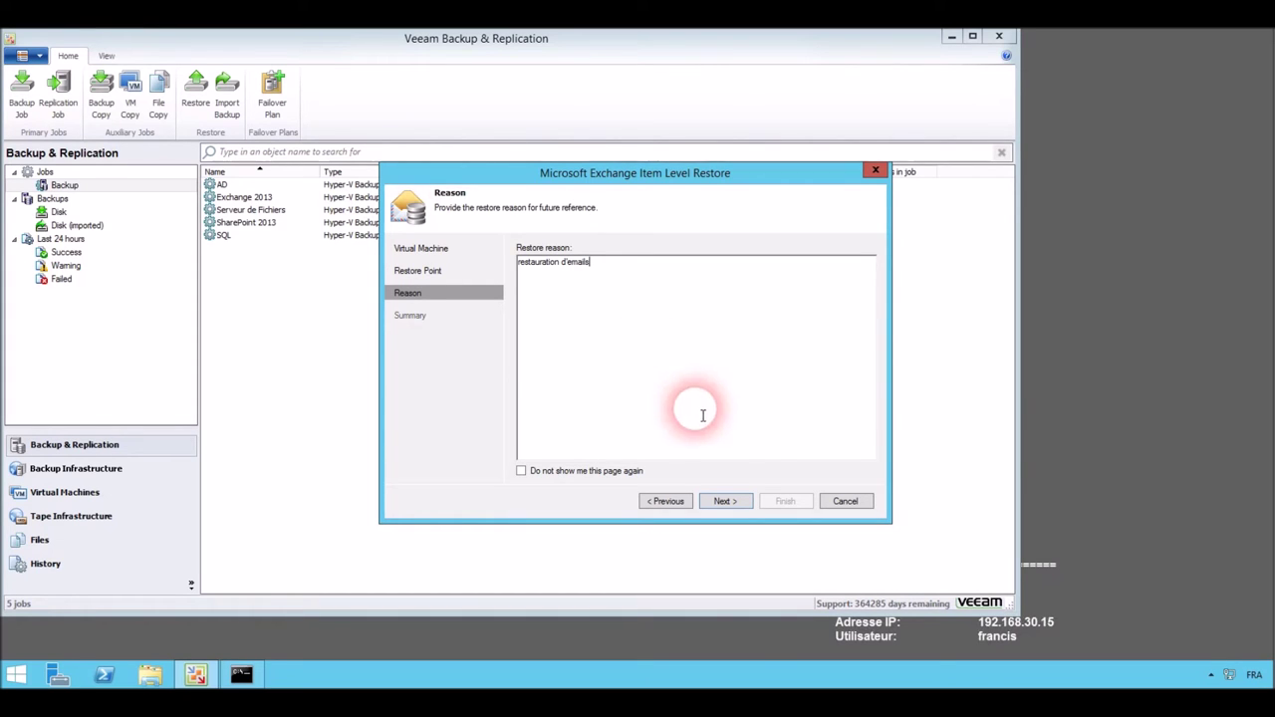
click(737, 501)
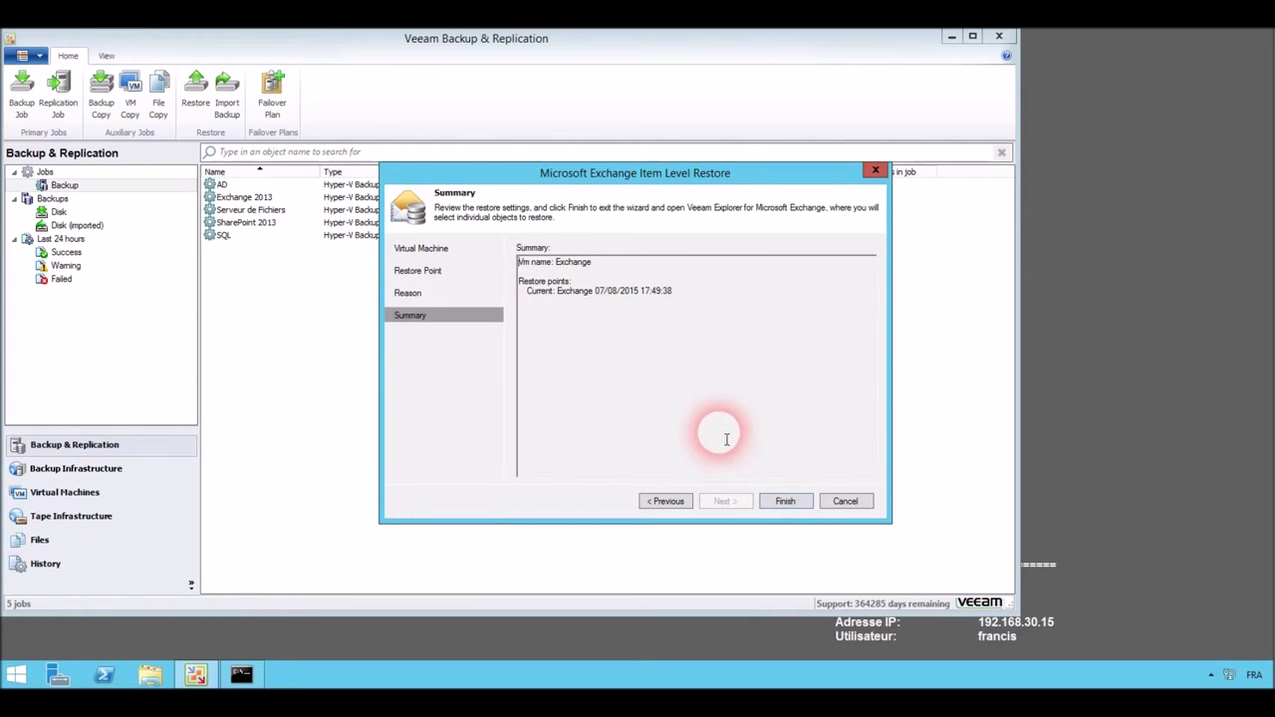
click(785, 501)
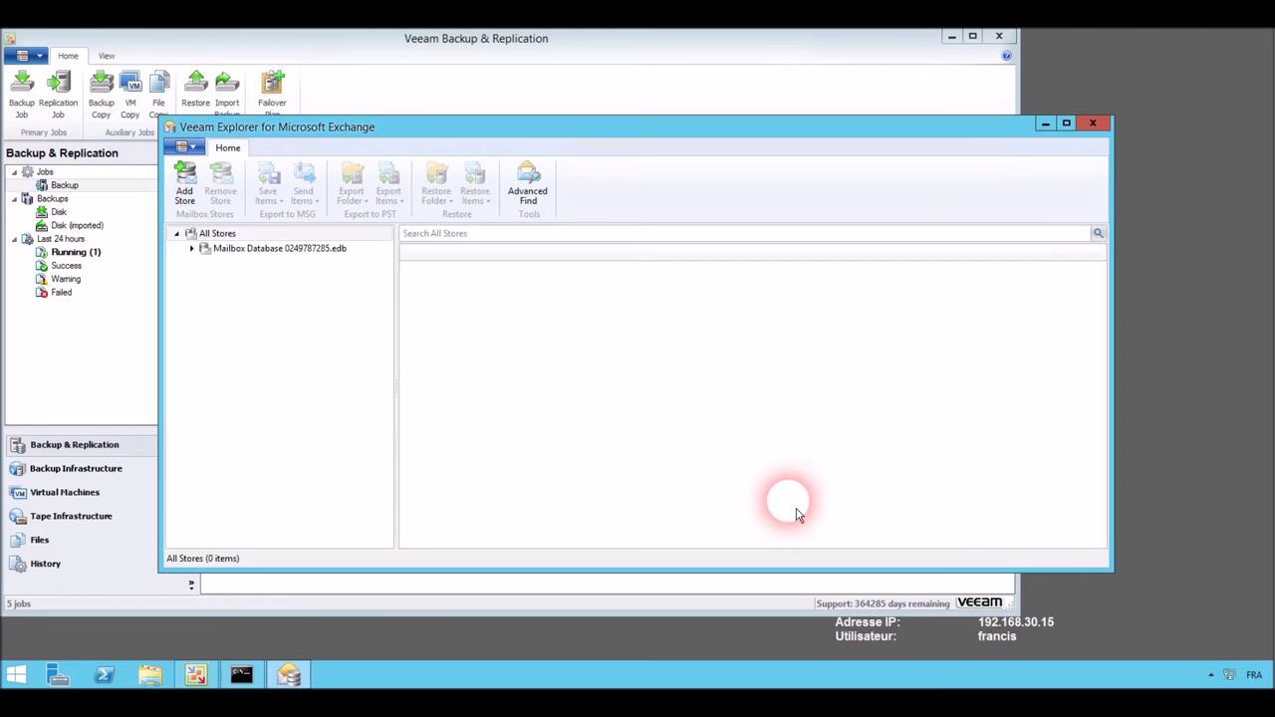
Display the Projet 2 folder inside the Boîte de réception of the user's mailbox in the backed-up mailbox database.
click(198, 253)
click(228, 282)
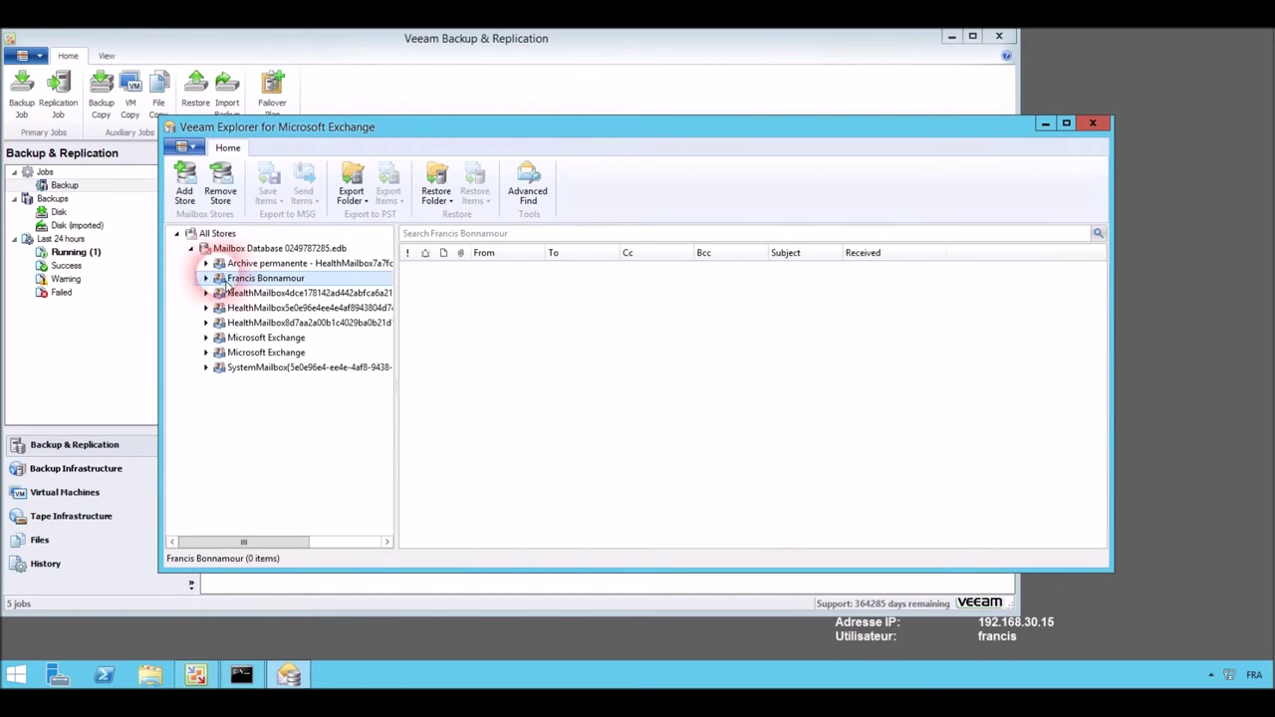
click(205, 278)
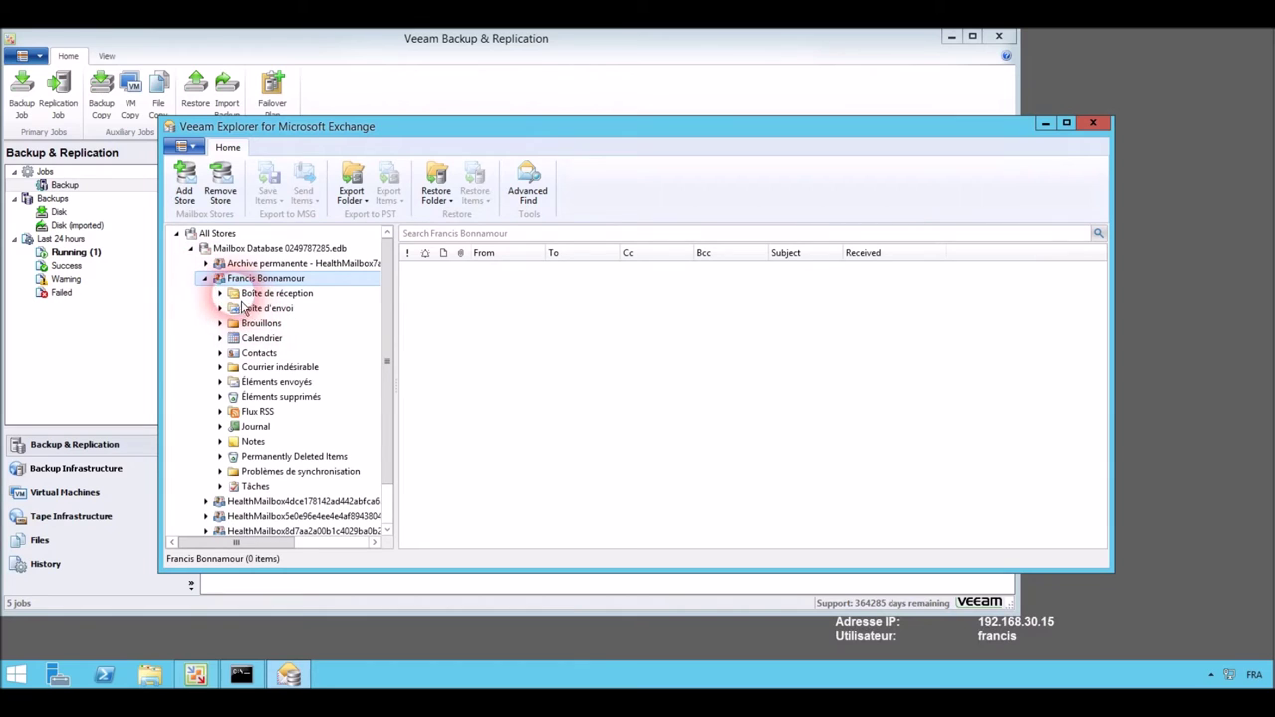
click(220, 293)
click(275, 323)
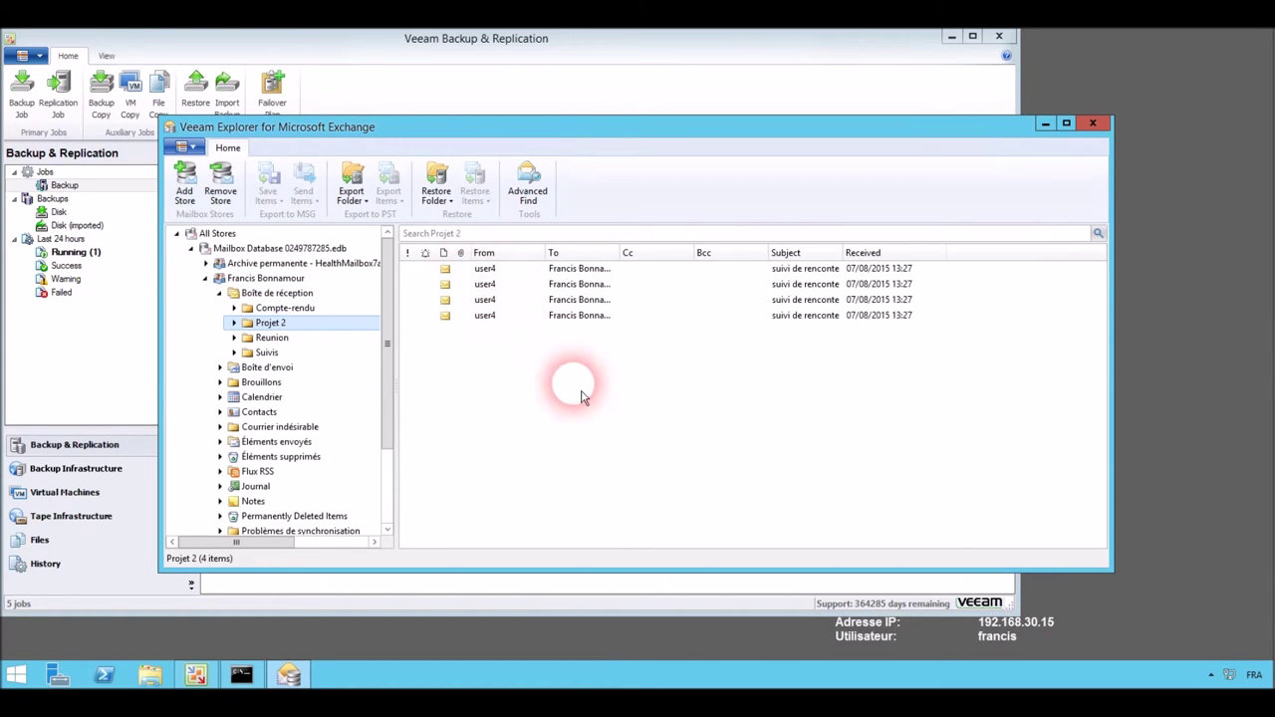
Save all four "suivi de renconte" messages from the Projet 2 folder to the desktop as .msg files.
click(482, 268)
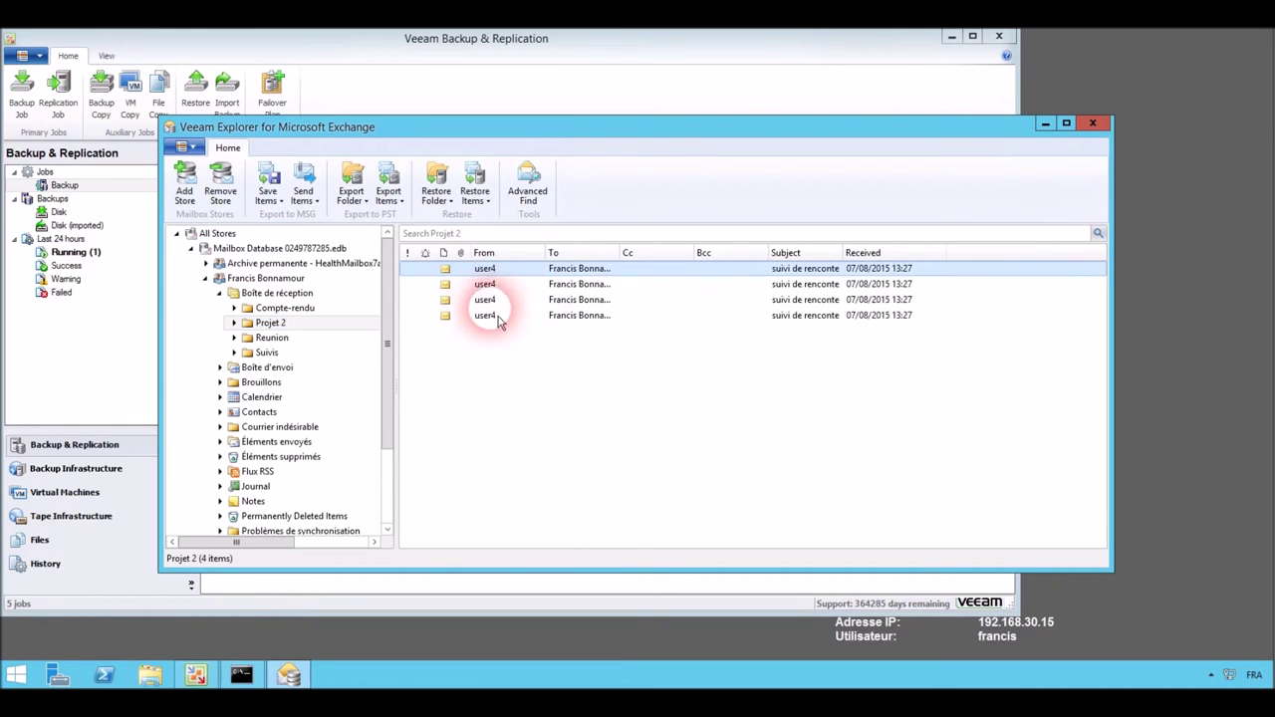
click(485, 316)
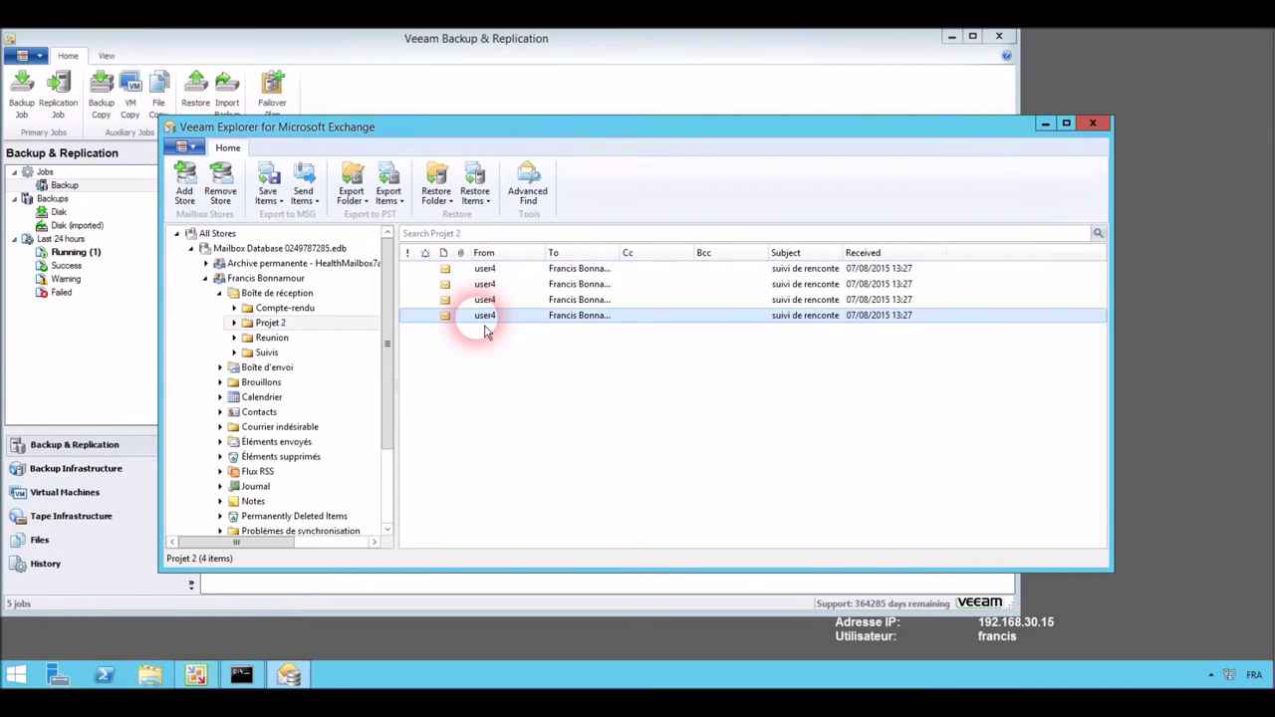
click(476, 271)
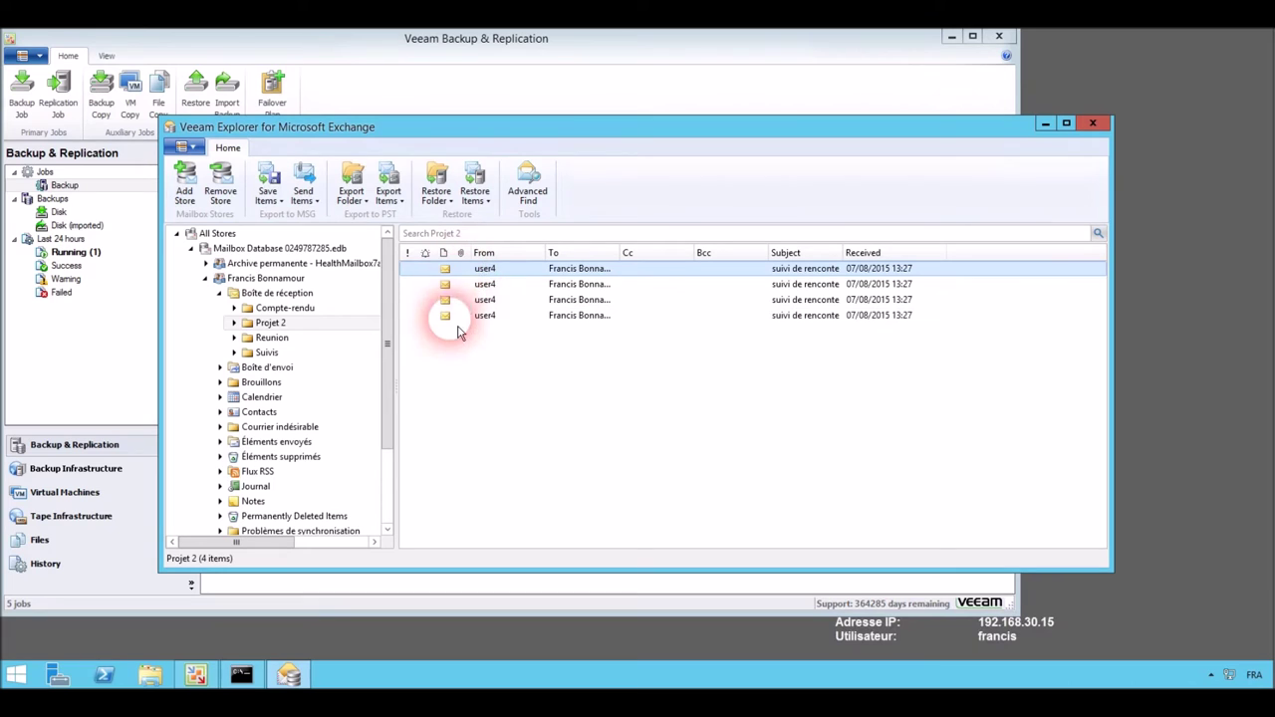
shift+click(456, 317)
right_click(458, 331)
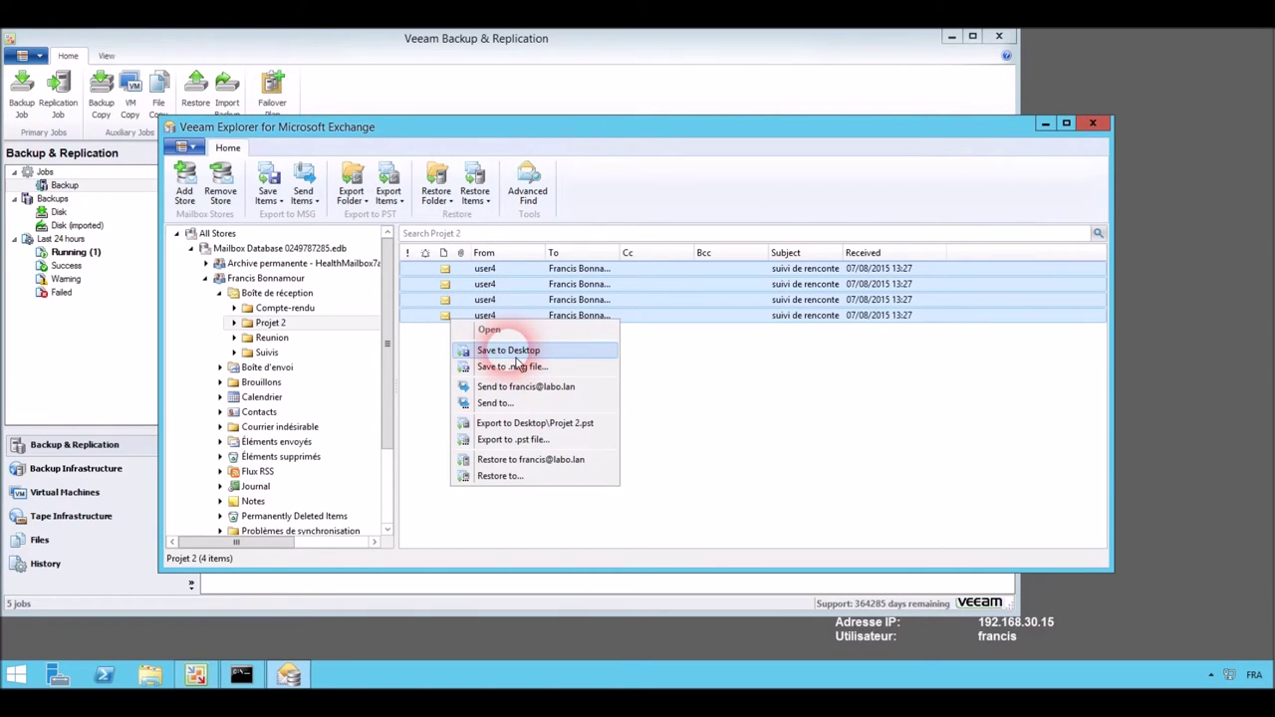
click(516, 364)
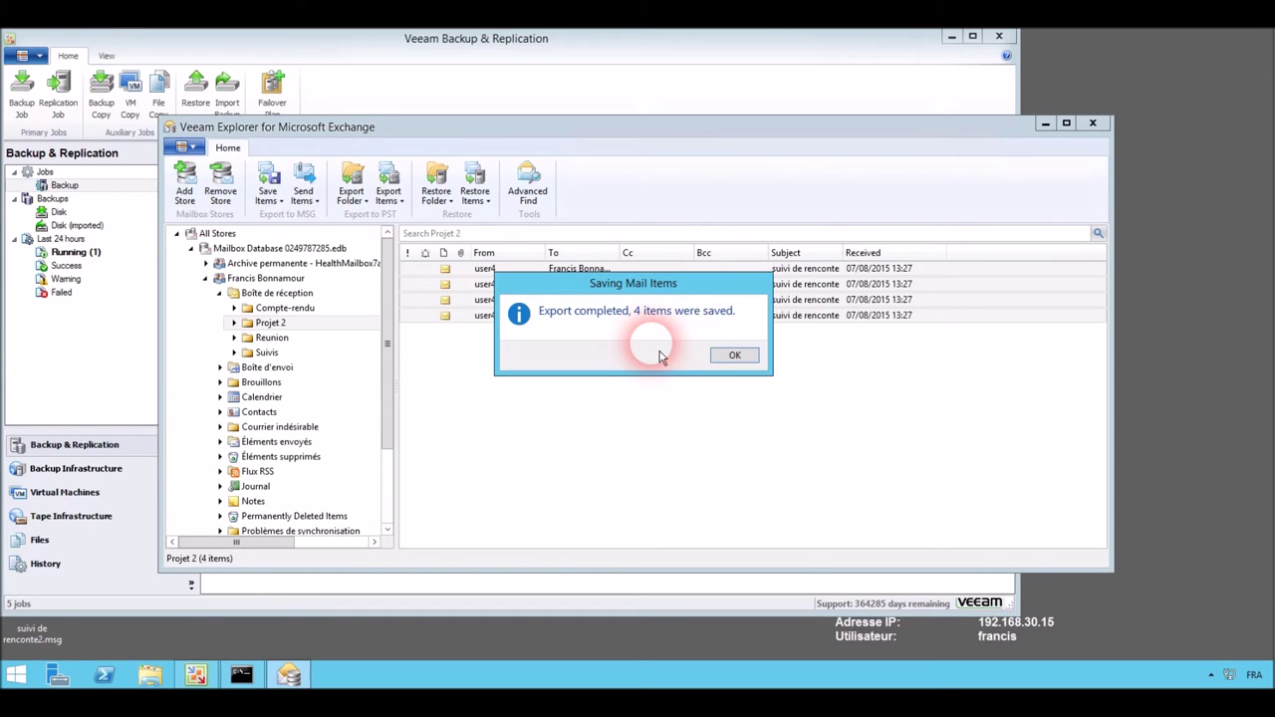
click(732, 355)
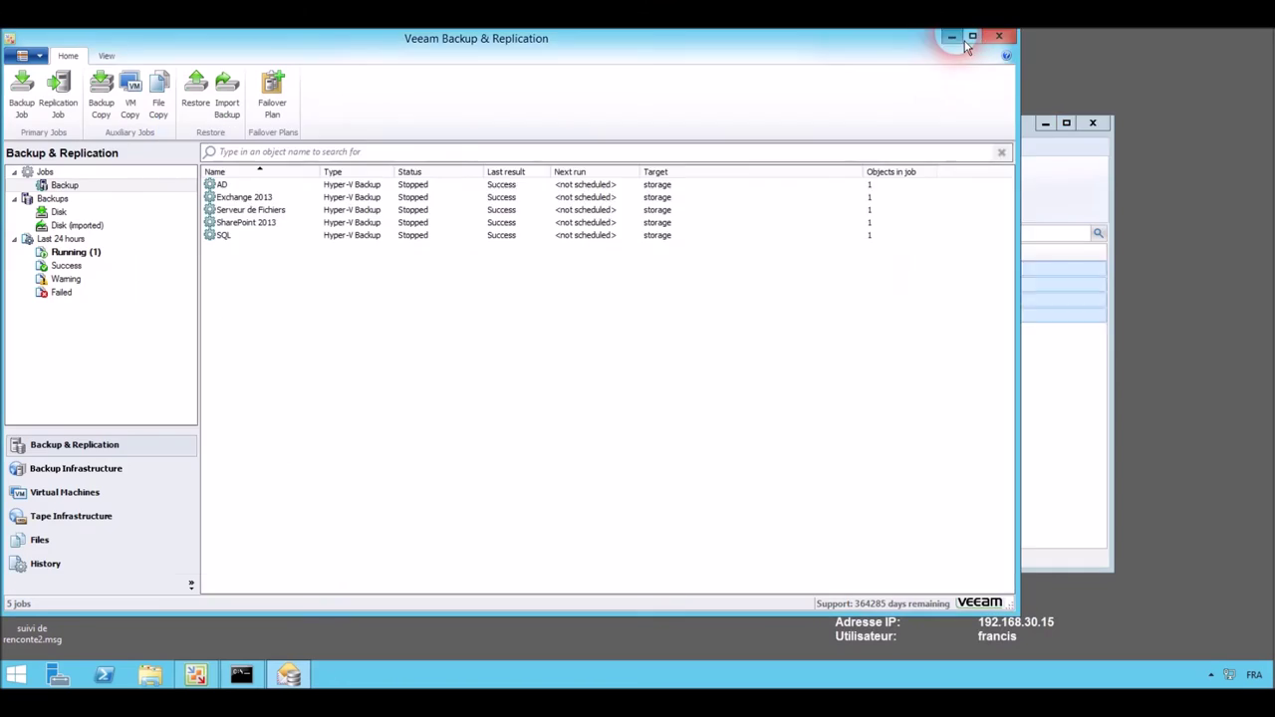
Minimize the backup console and move suivi de renconte3.msg beside the other exported message files on the desktop.
click(952, 36)
drag(96, 427, 40, 640)
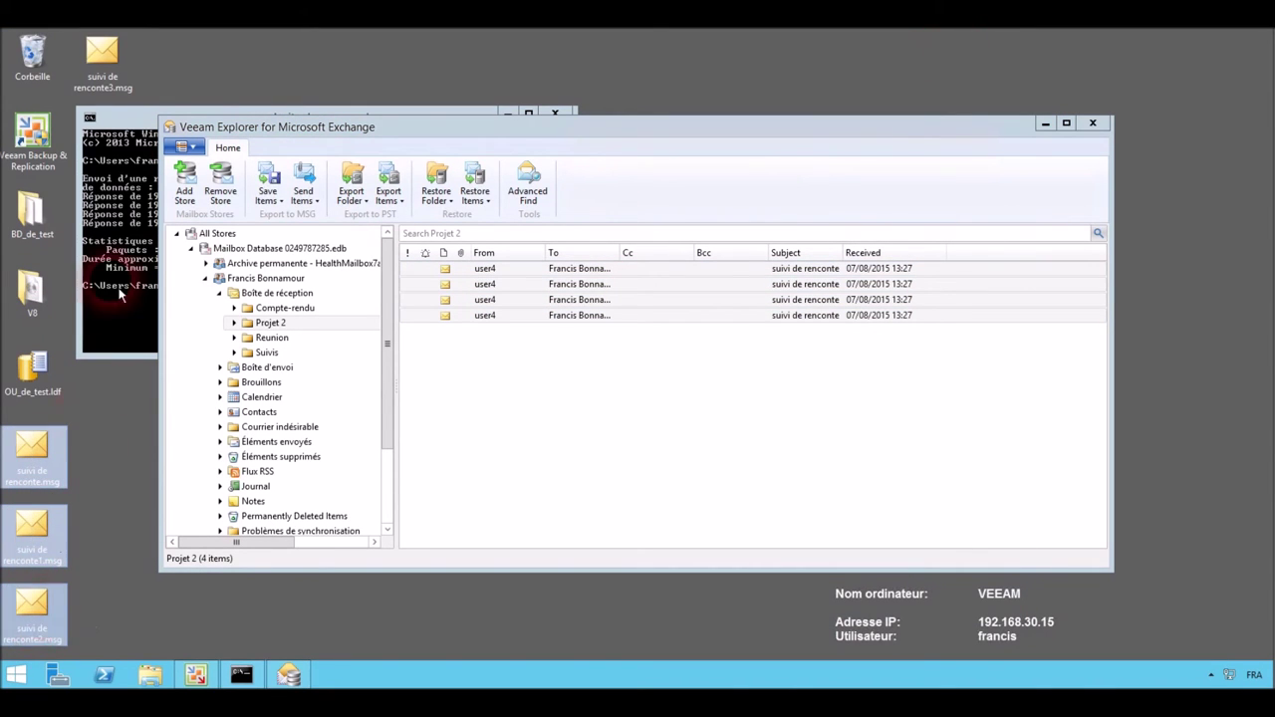
click(102, 60)
drag(114, 144, 101, 453)
drag(159, 645, 20, 443)
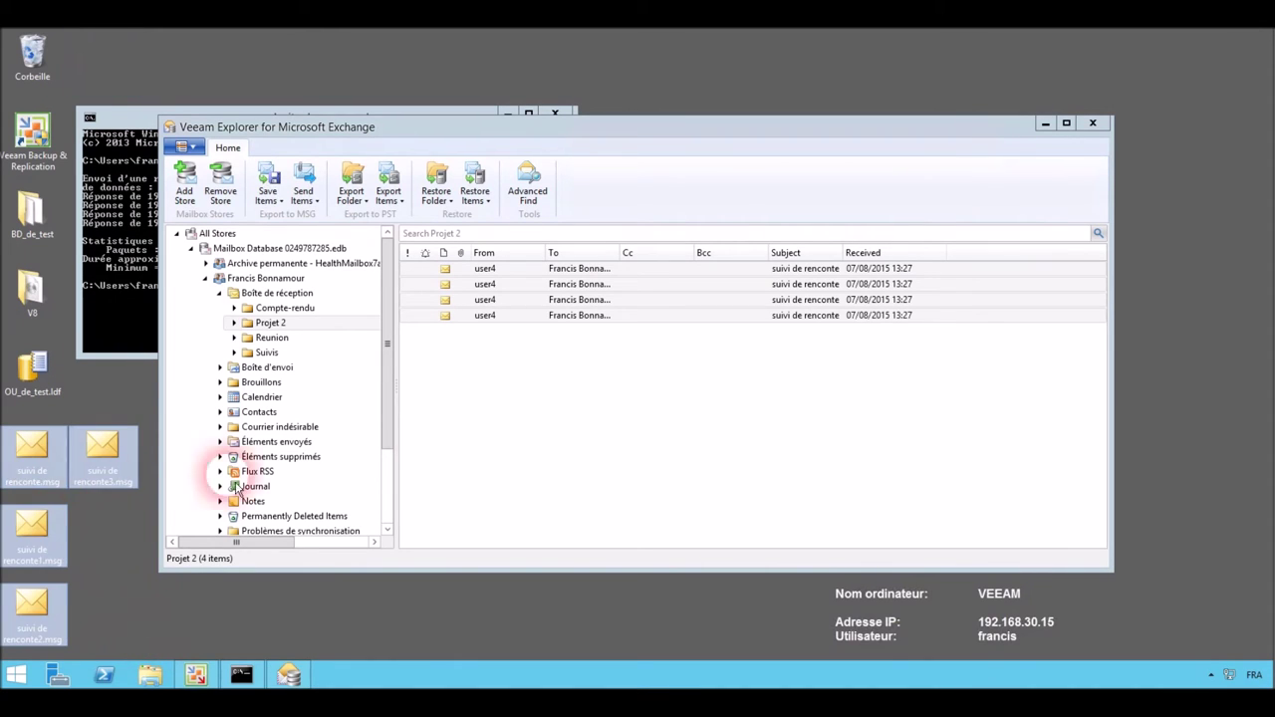
Export the four selected messages to the desktop as Projet 2.pst.
right_click(488, 319)
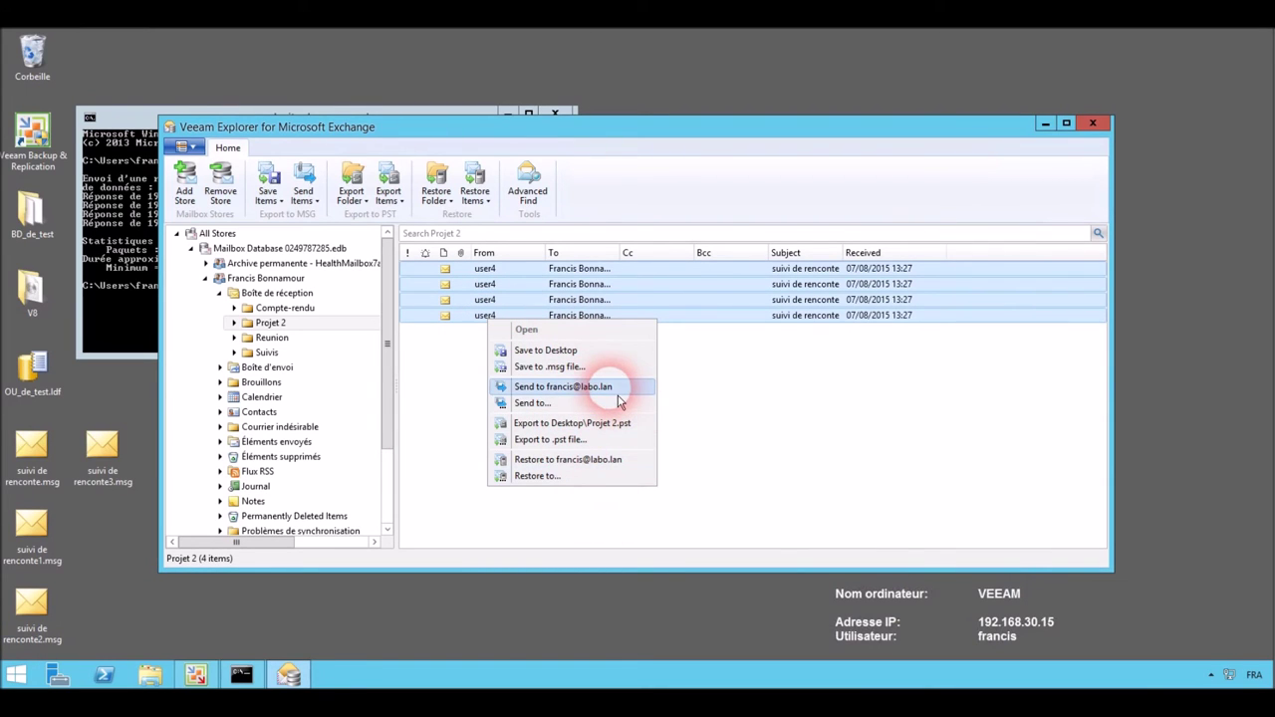
click(614, 423)
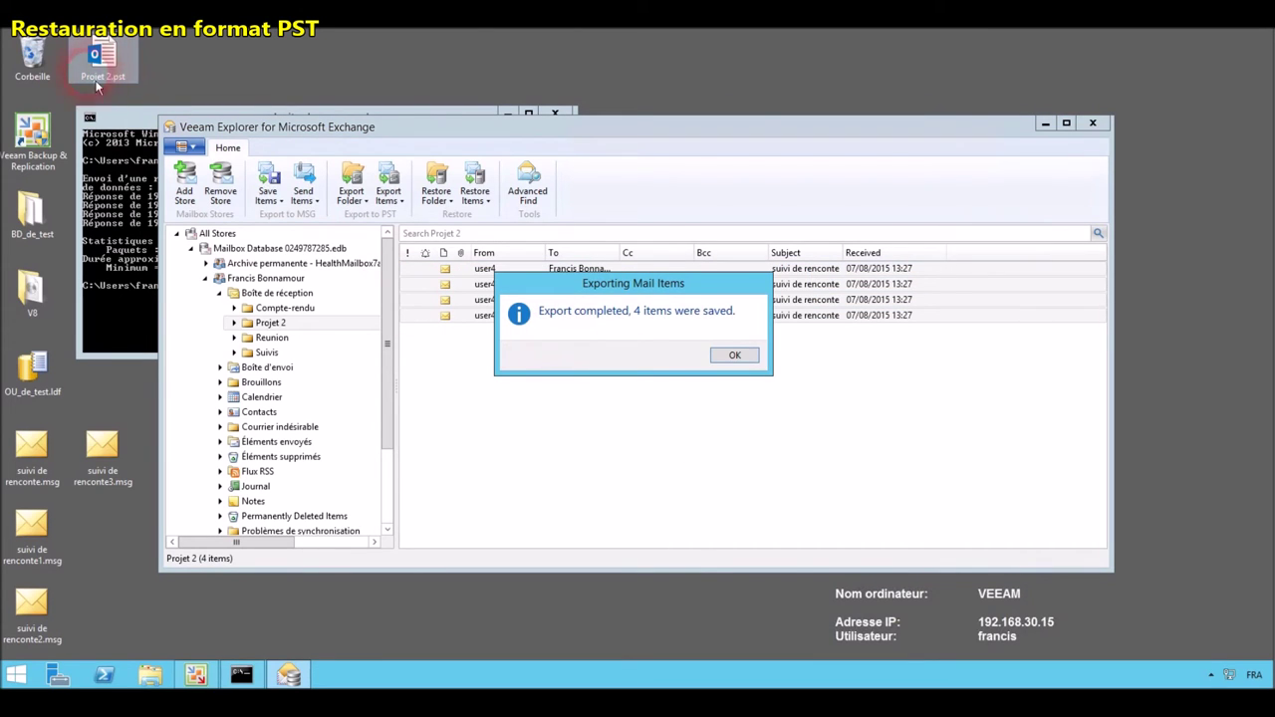
click(732, 355)
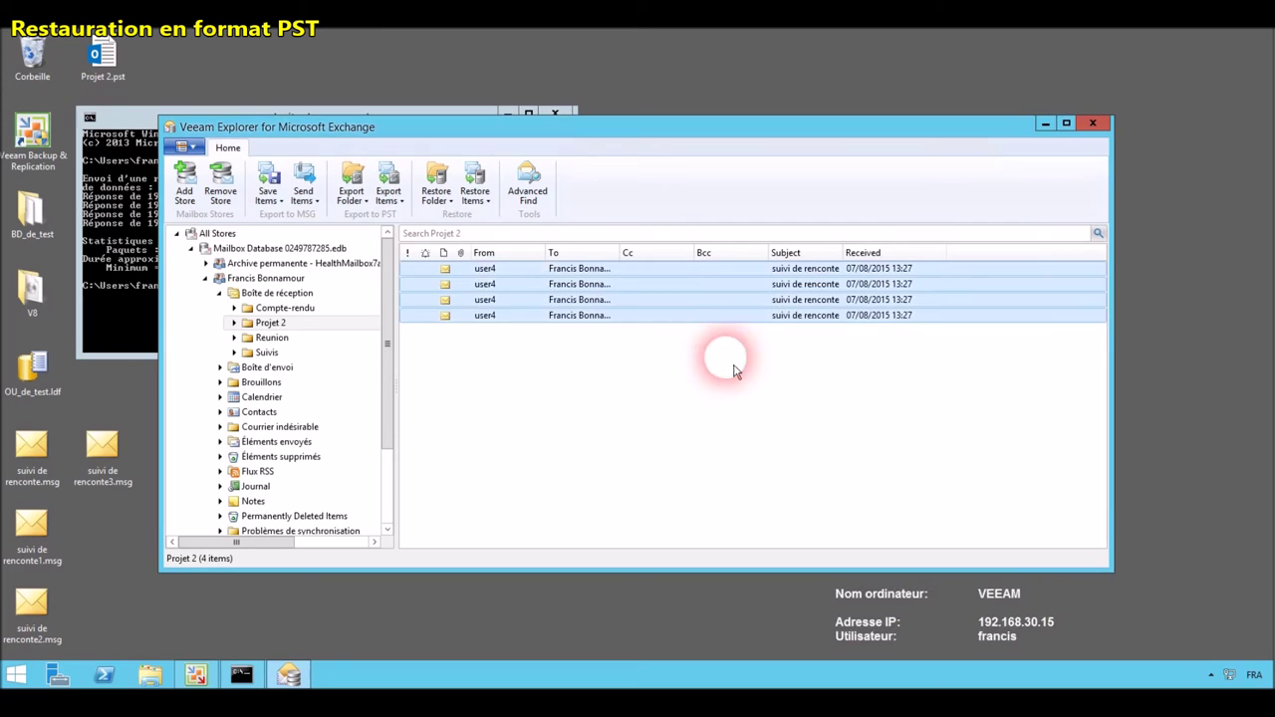
Try to restore the four selected messages directly to the user's original mailbox.
right_click(494, 286)
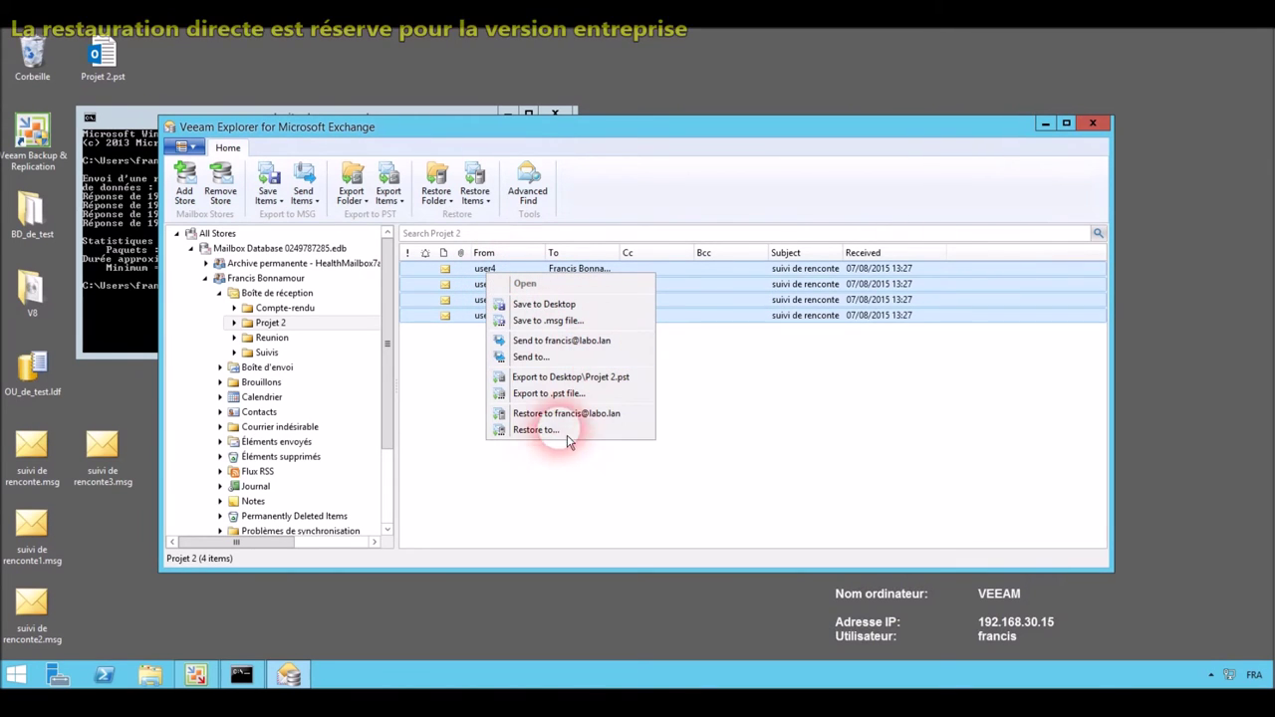
click(569, 413)
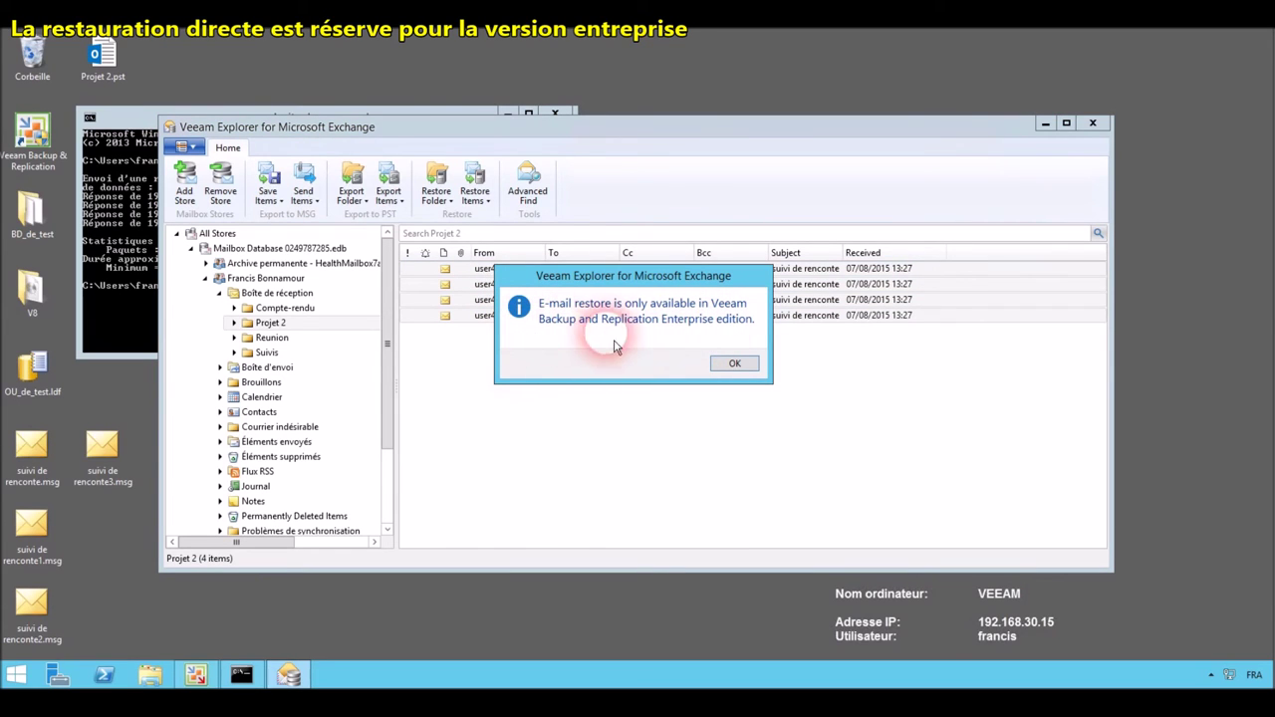
click(734, 364)
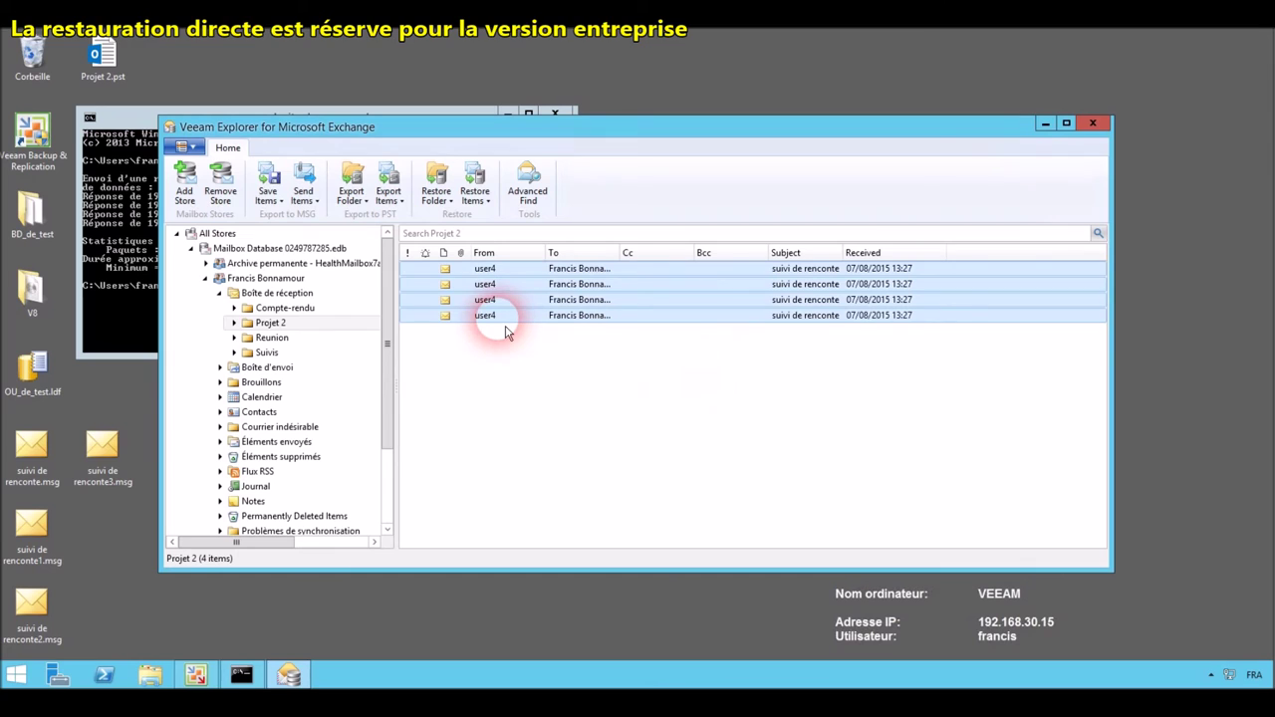
Review the SMTP server settings in the Veeam Explorer options and accept them.
click(199, 152)
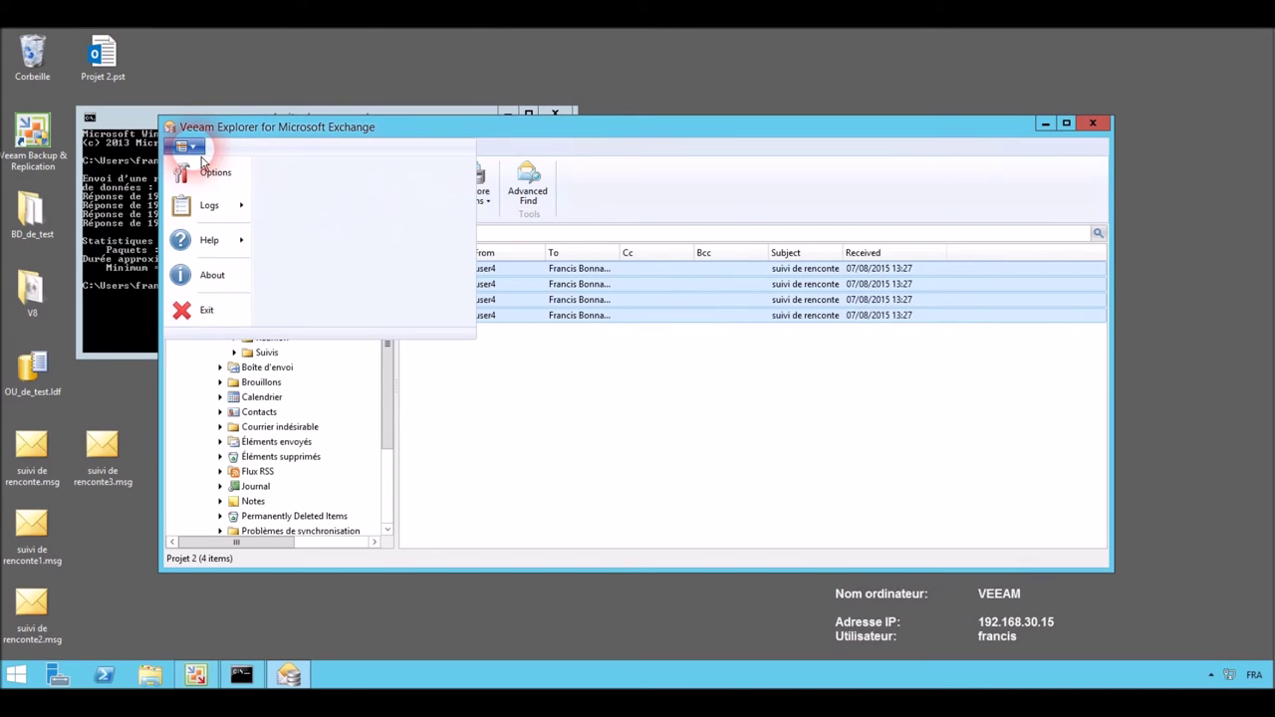
click(209, 175)
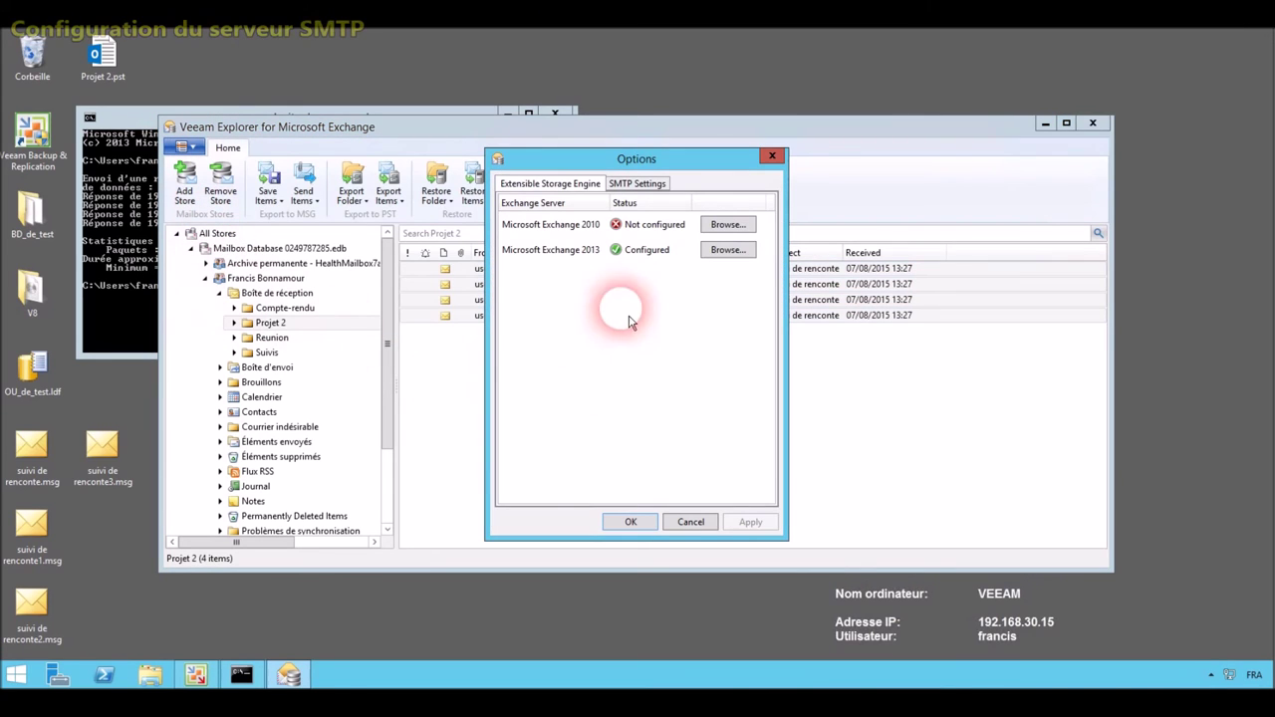
click(635, 188)
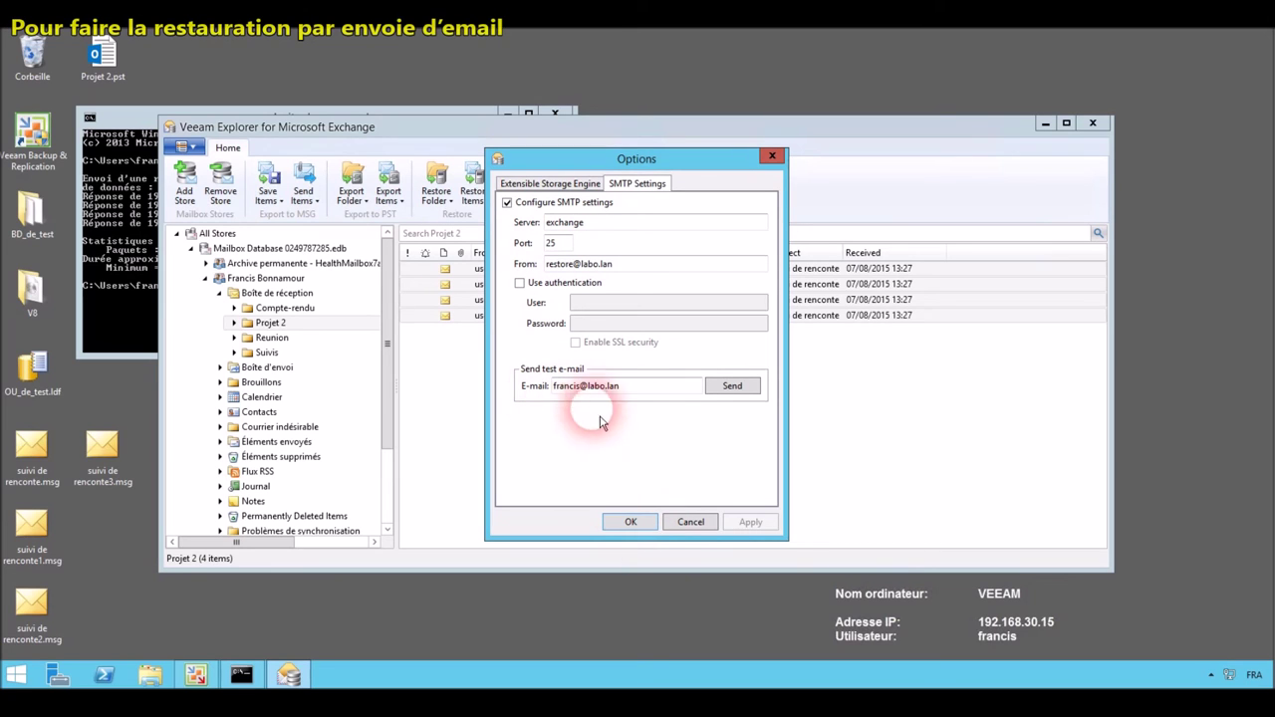
click(631, 524)
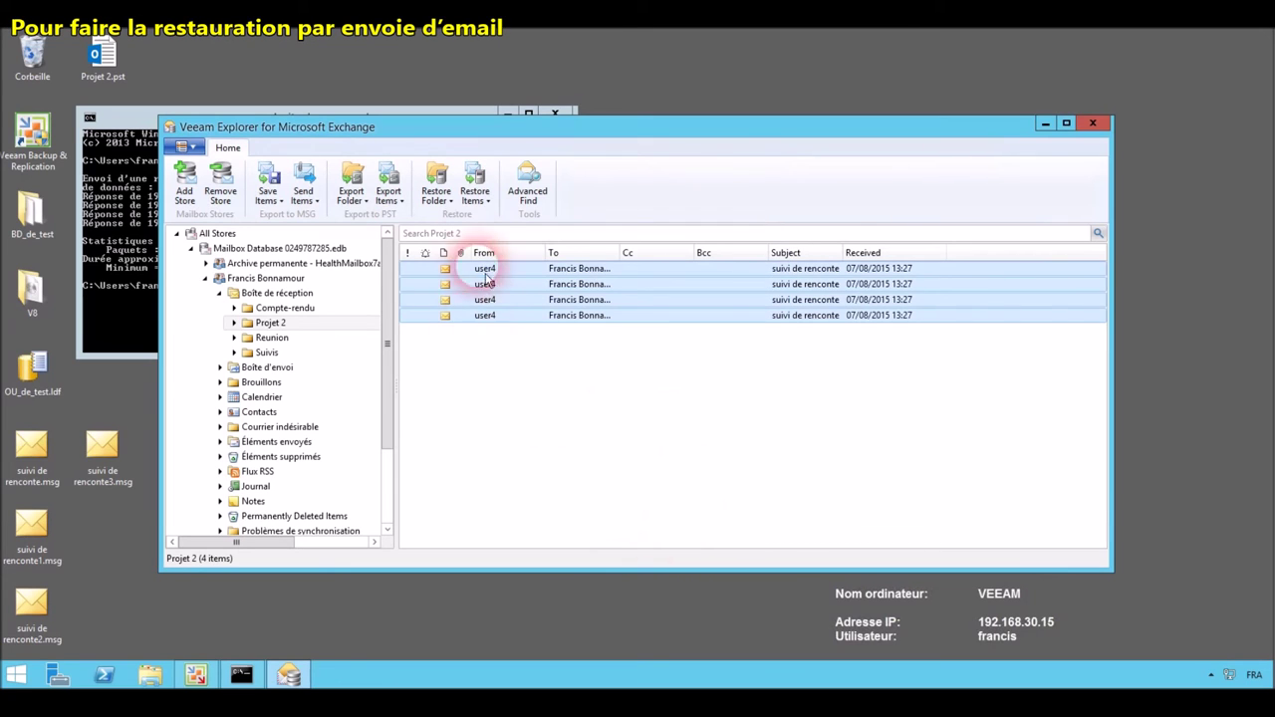
Send the four selected messages by e-mail to the mailbox owner's address.
right_click(467, 283)
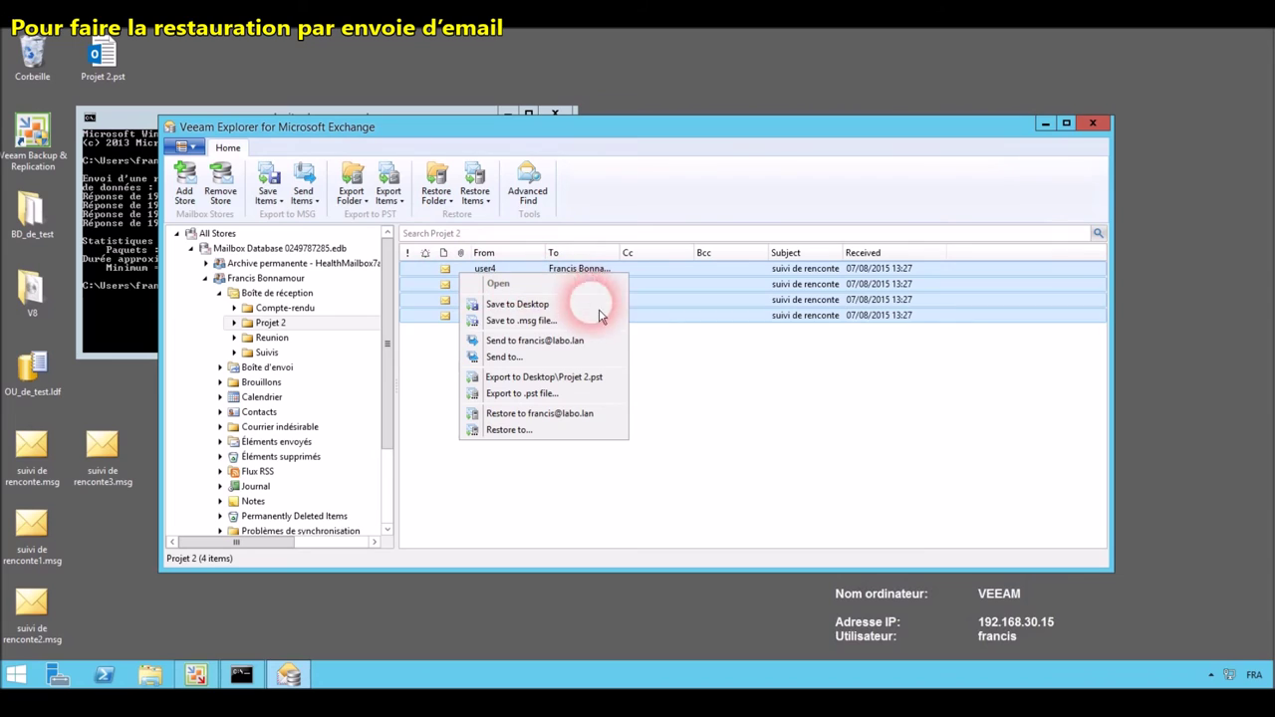
click(578, 344)
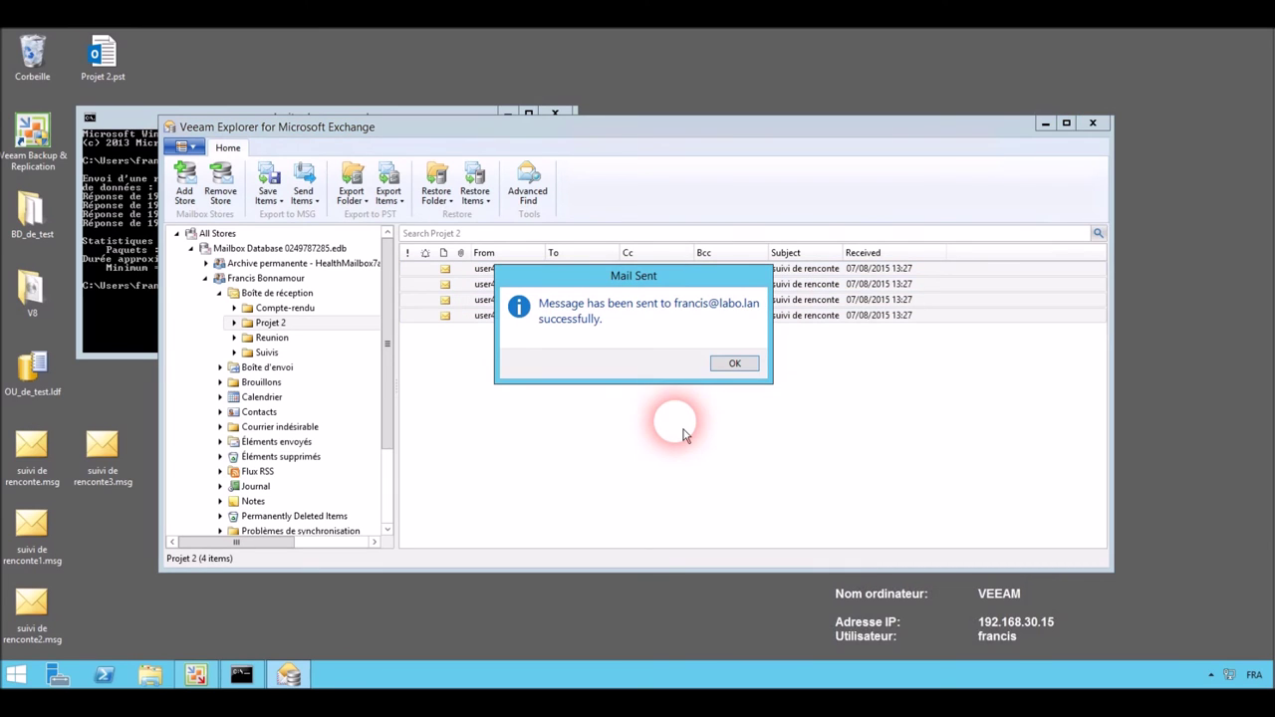
click(734, 362)
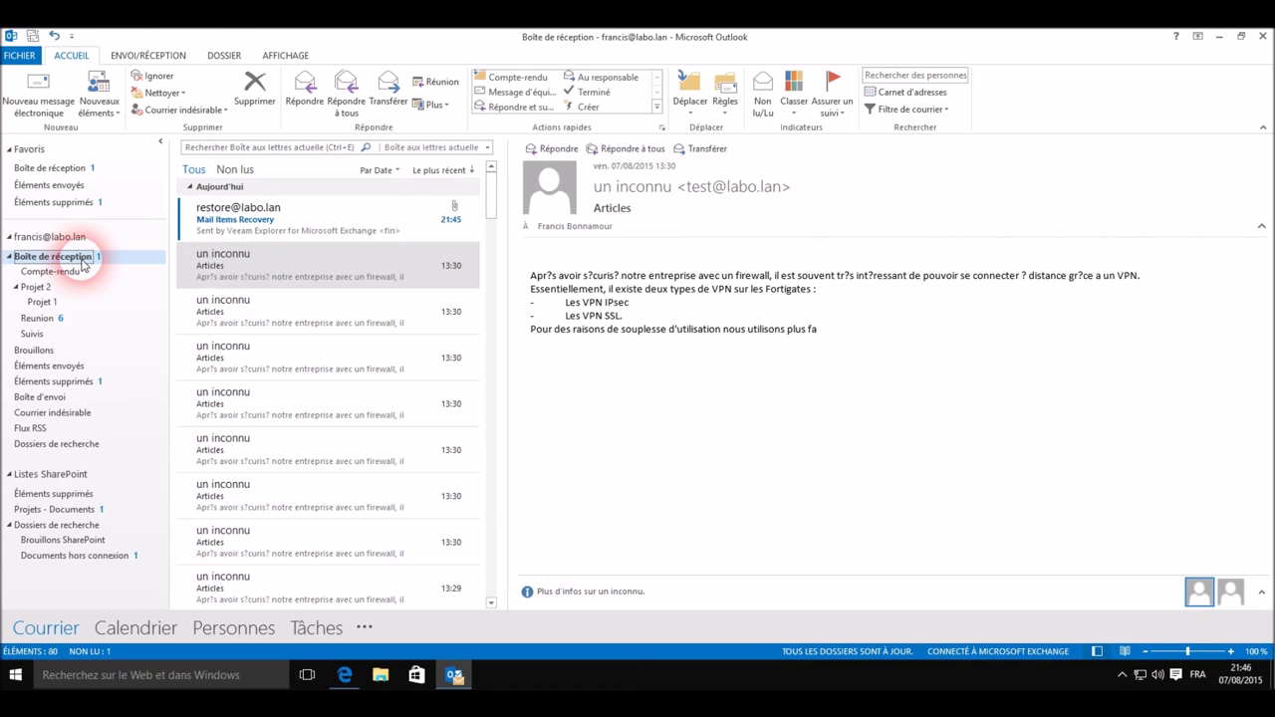
Switch to Outlook and check the first "suivi de renconte.msg" attachment of the Mail Items Recovery message, closing it when done.
click(342, 209)
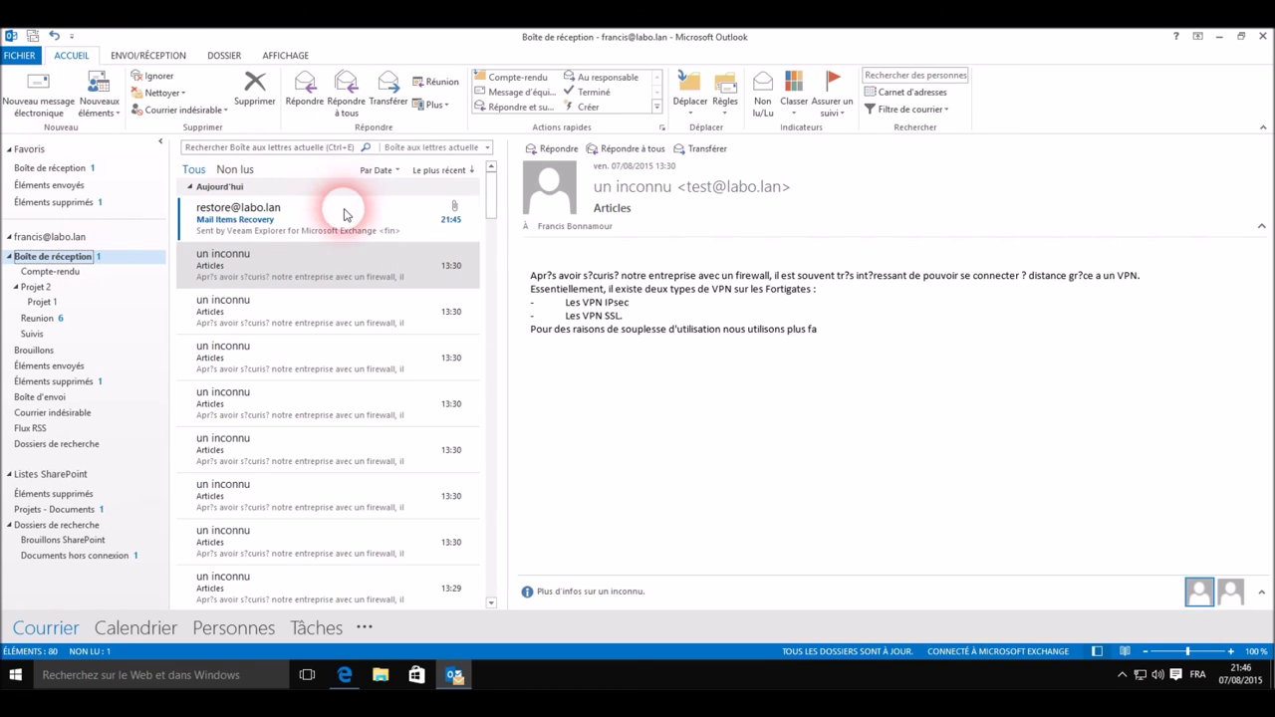
double_click(677, 248)
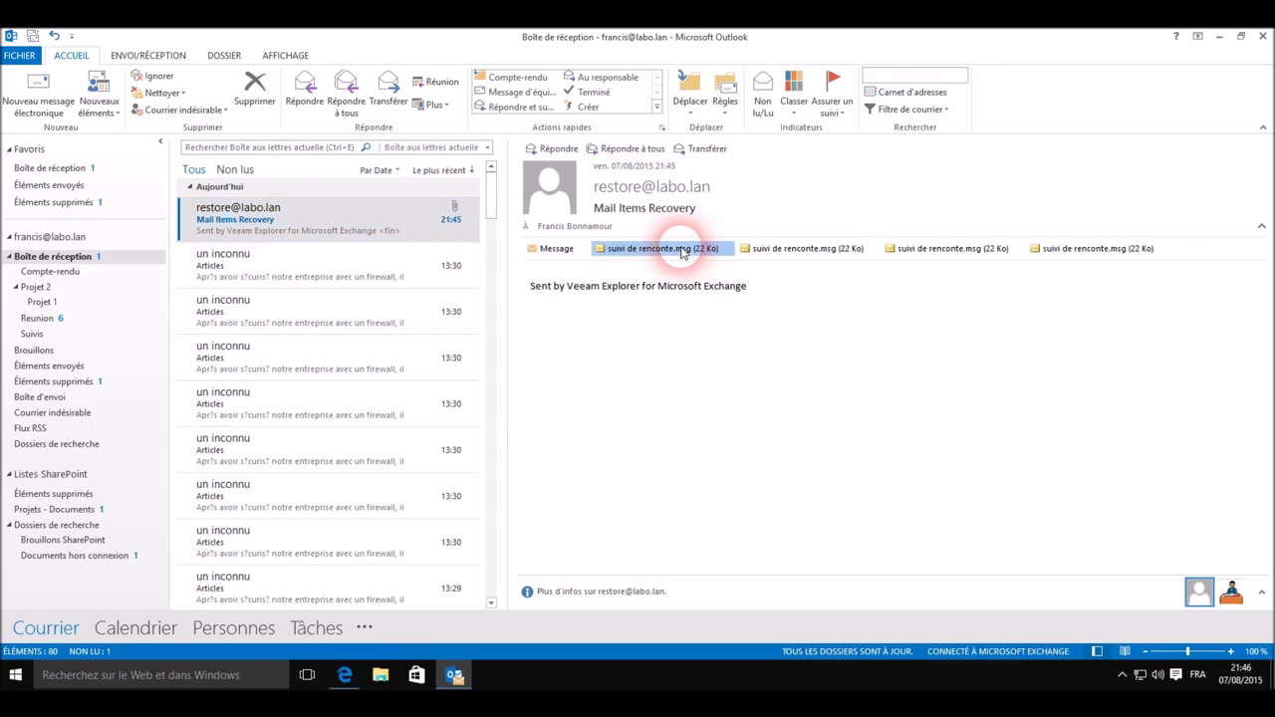
click(501, 384)
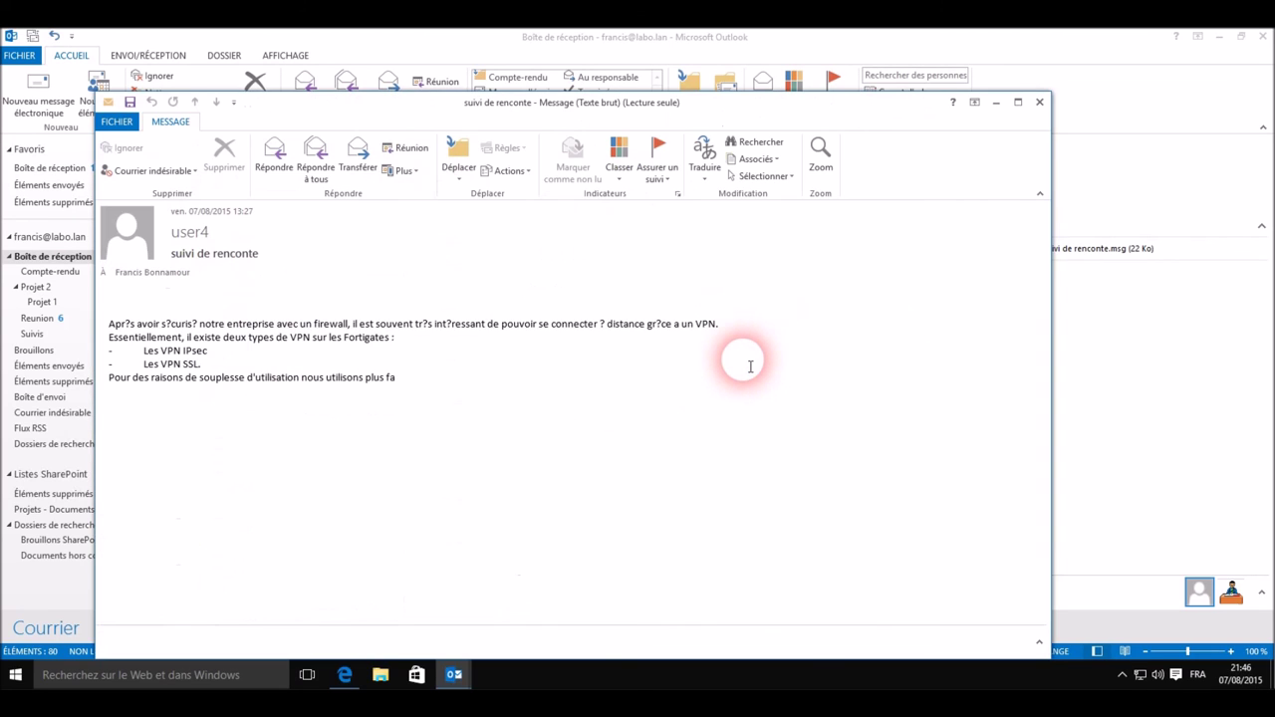
click(1039, 102)
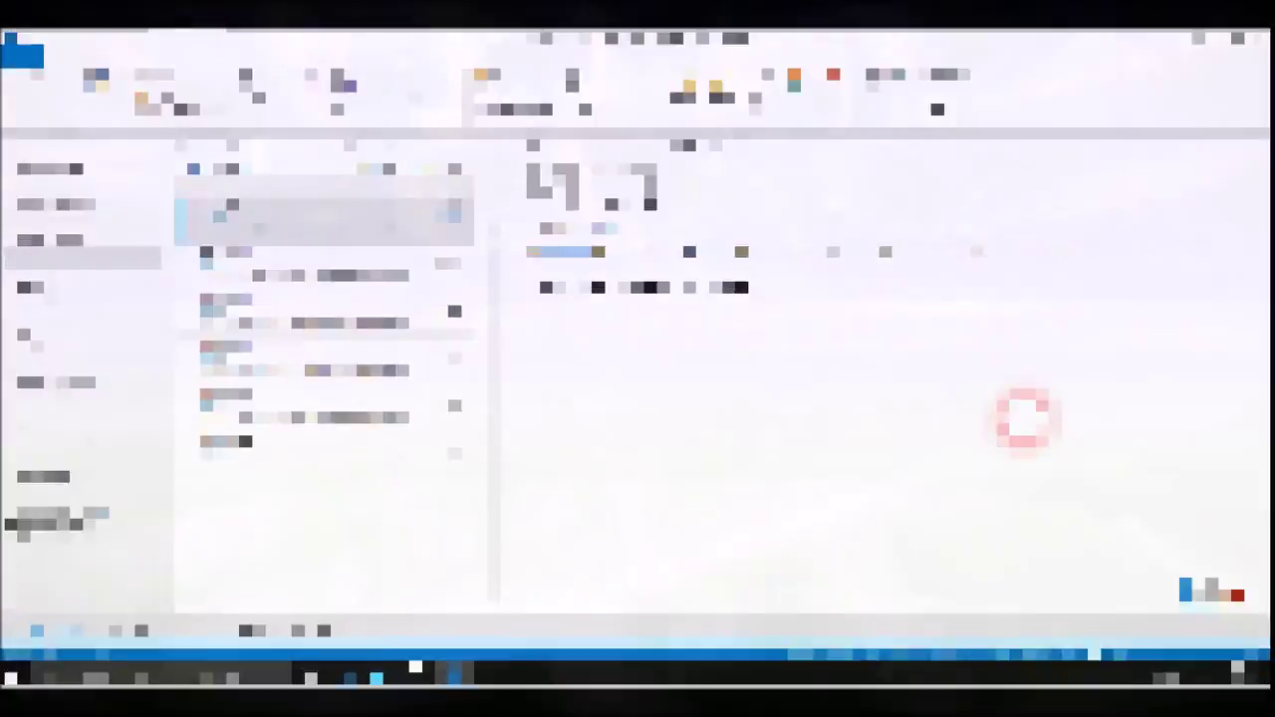